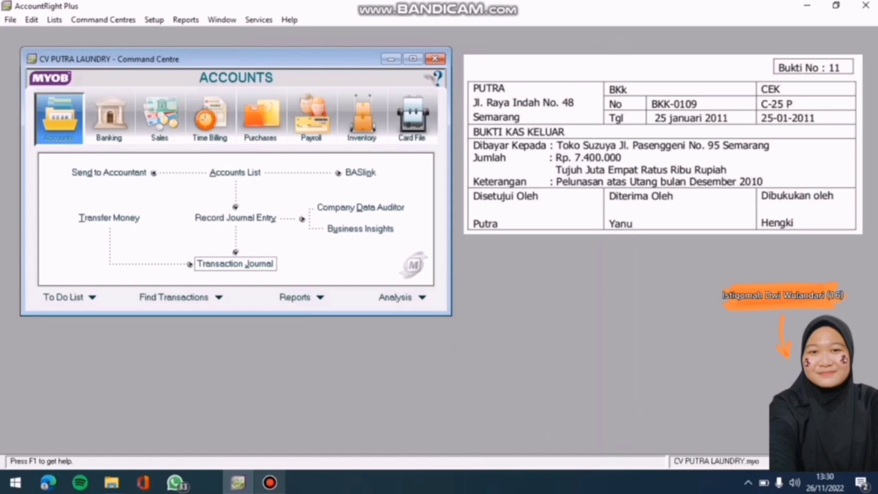
- Start a new bill payment in Purchases and choose TOKO SUZUYA as the supplier
click(263, 119)
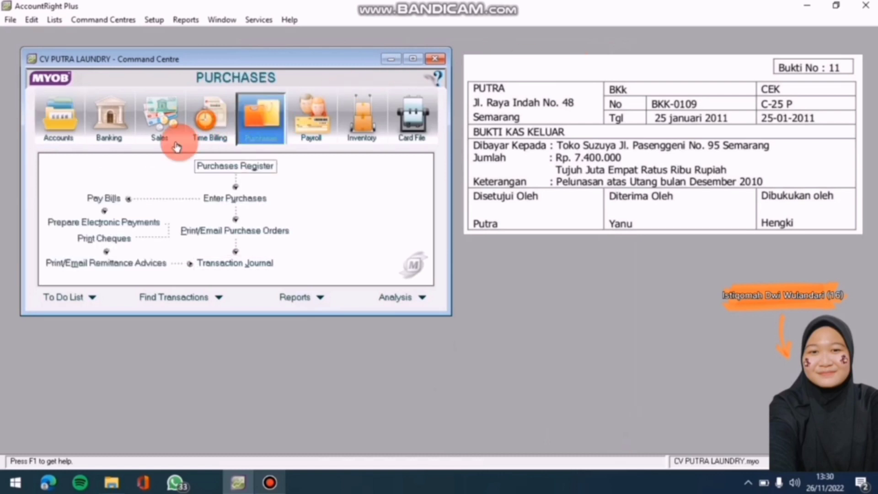
click(114, 204)
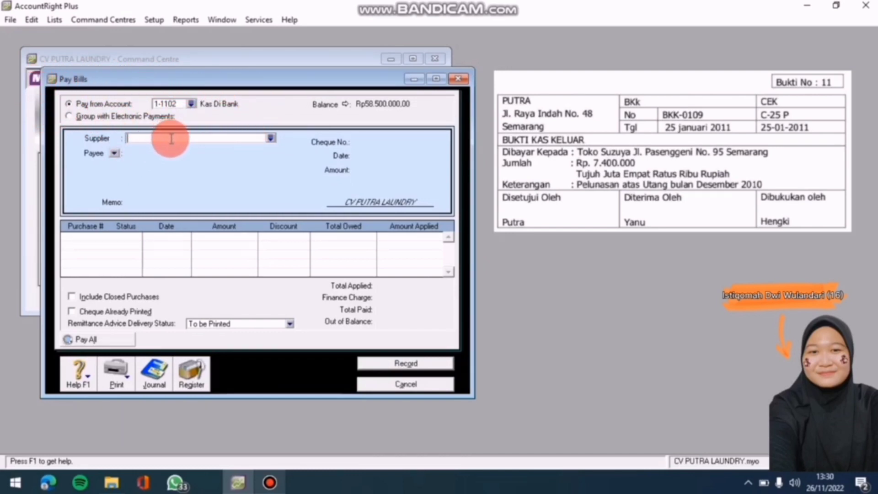
text(TOKO S)
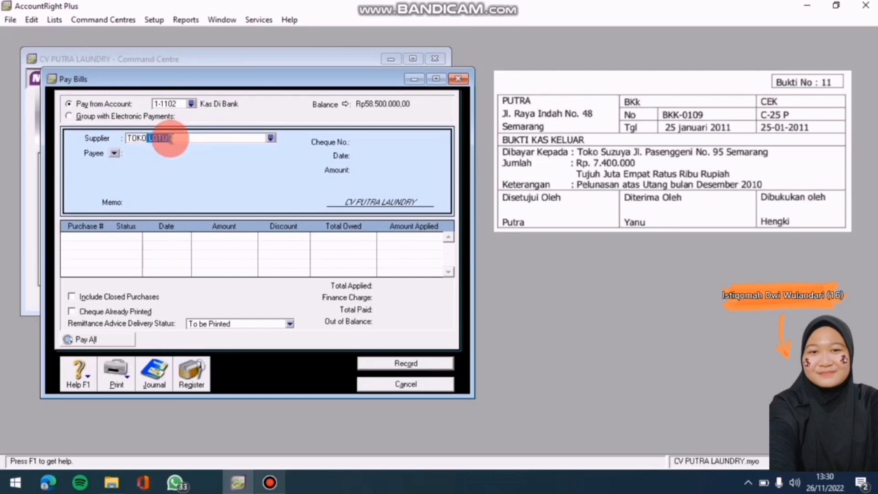
text(U)
key(Tab)
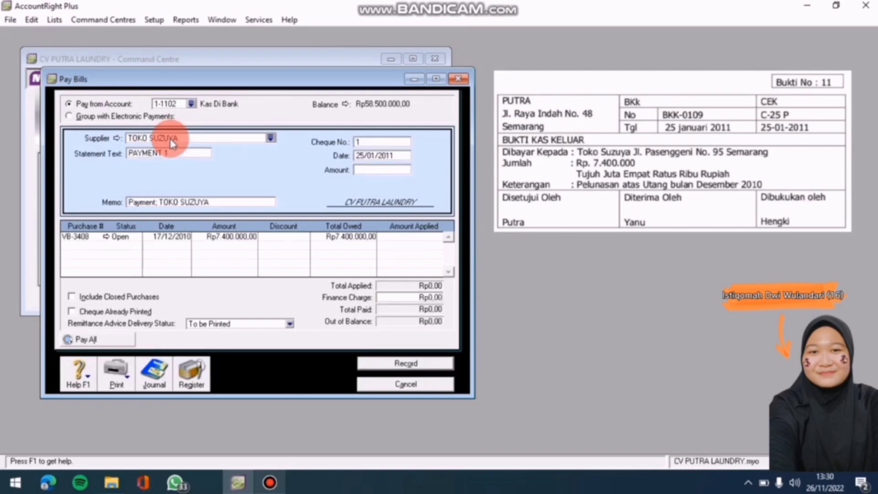
- Set the bill payment's cheque number to C-25 P and its date to 25/01/2011
click(388, 142)
text(C-25 P)
key(Tab)
key(BackSpace)
text(25/01/2011)
key(Tab)
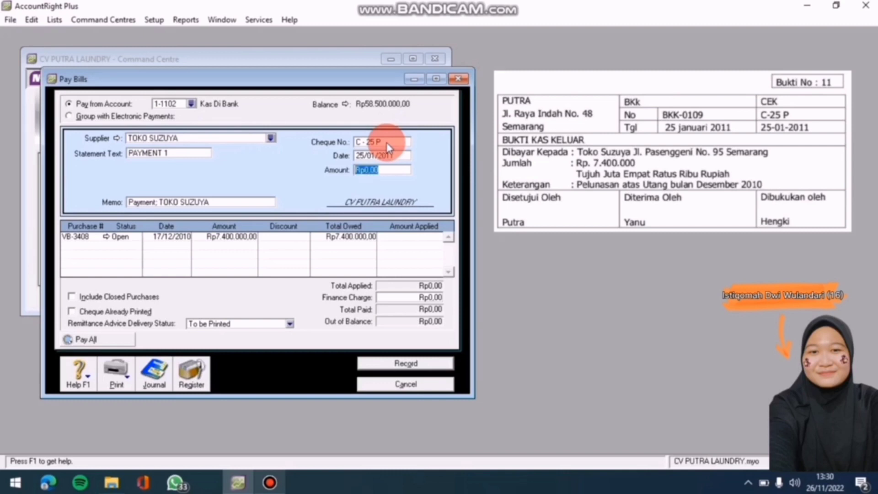
- Enter a payment amount of Rp7.400.000 and apply it in full to the open purchase VB-3408
text(7.400.00)
text(0)
key(Tab)
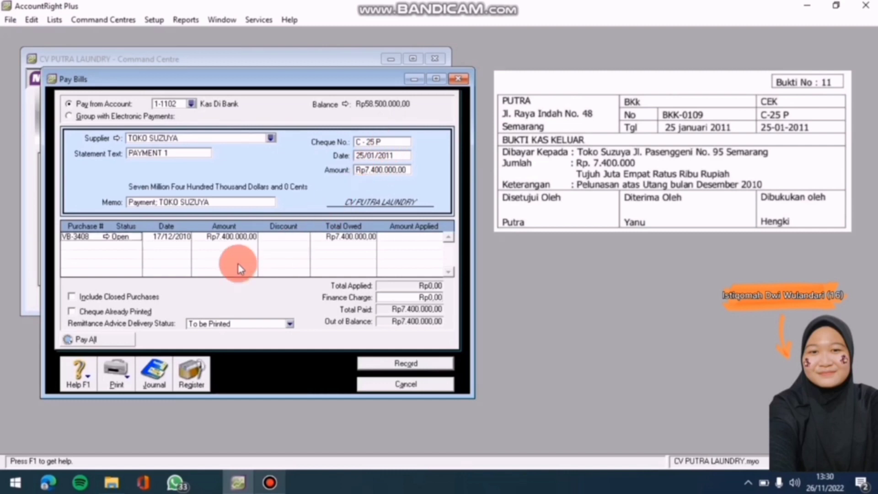
click(408, 238)
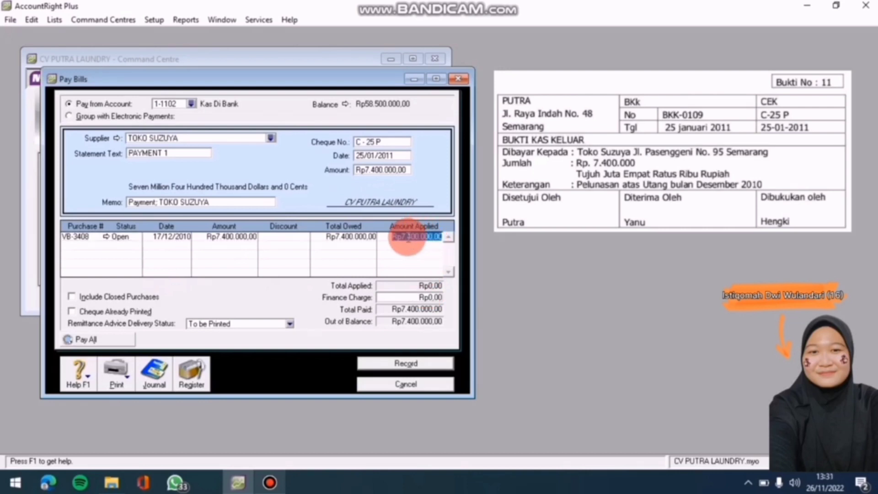
click(416, 287)
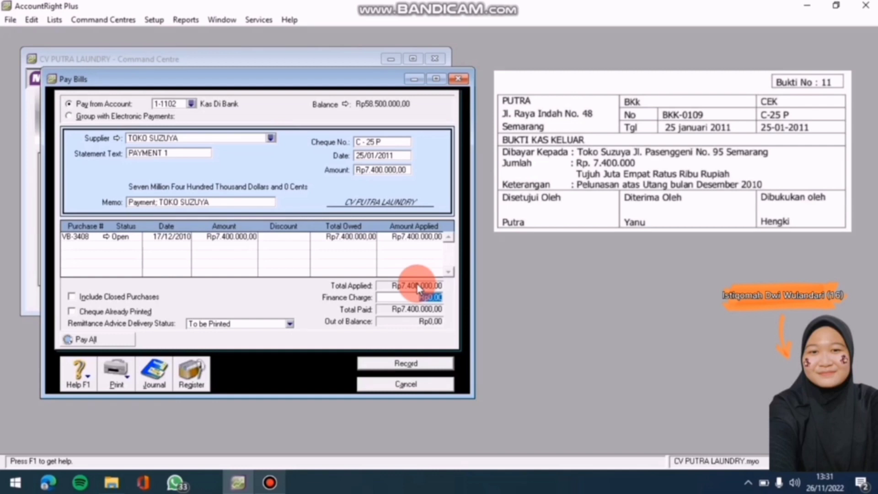
- Review the recap of the bill payment's journal entry, record the payment and close Pay Bills
key(ctrl+r)
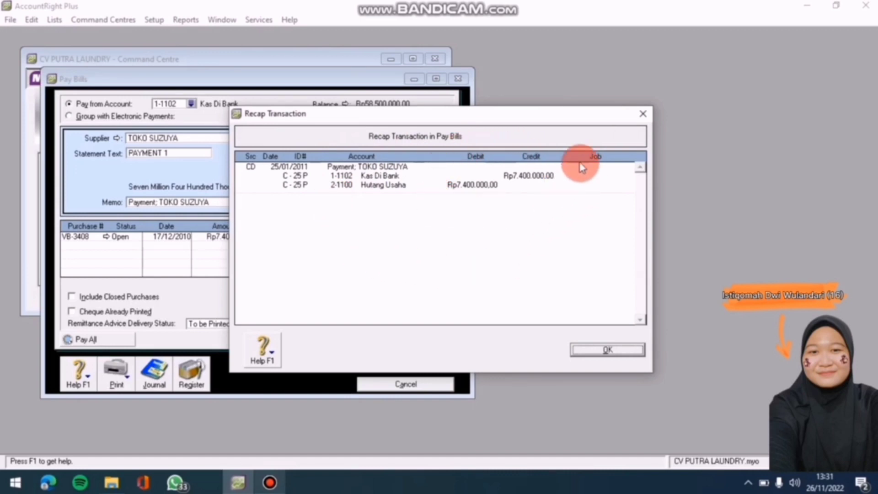
click(599, 352)
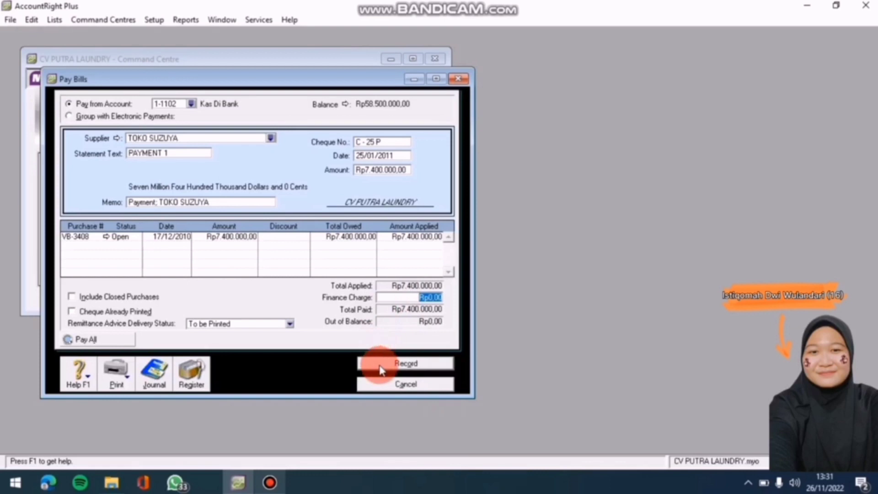
click(380, 366)
click(386, 385)
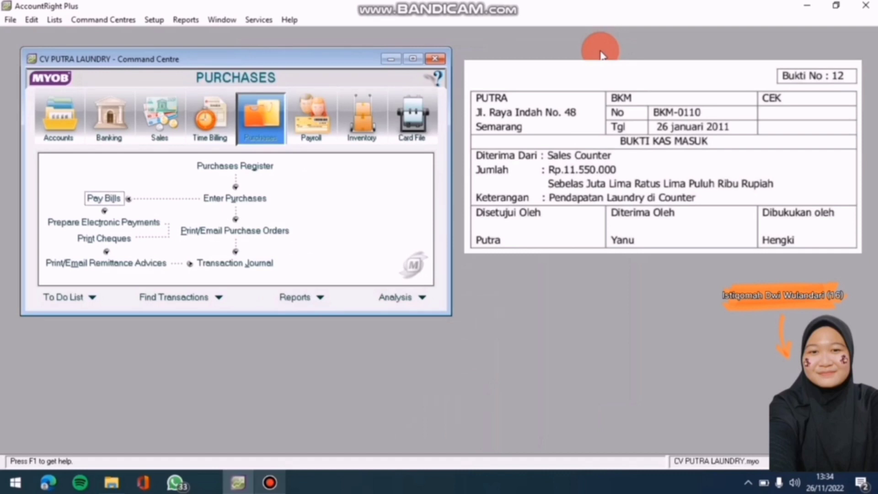
- Start a new Receive Money entry in Banking and set the deposit account to 1-1102 Kas Di Bank
click(112, 119)
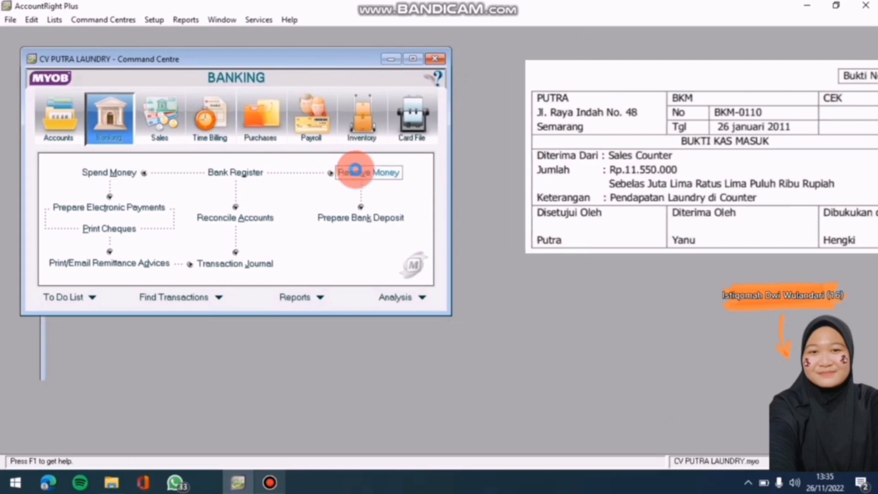
click(356, 171)
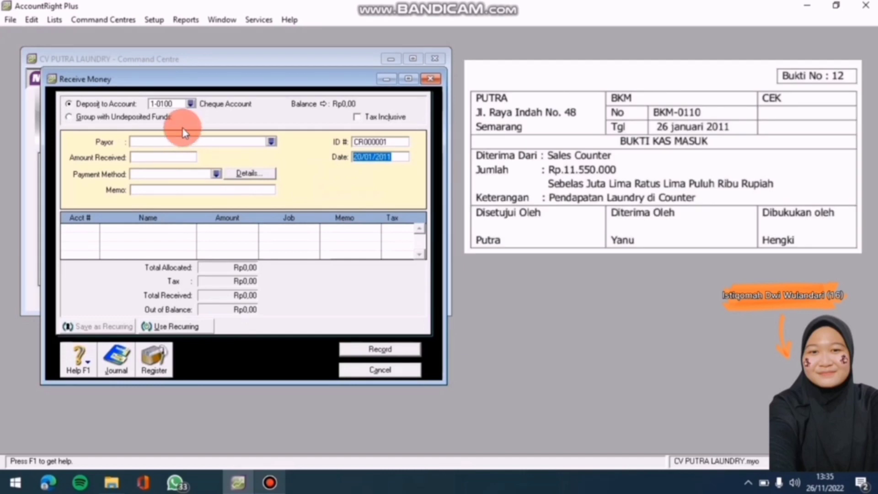
click(190, 104)
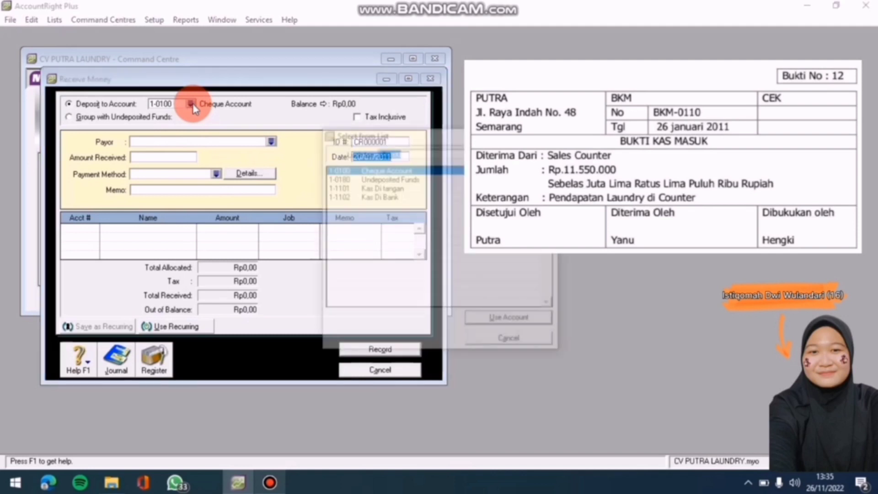
click(403, 197)
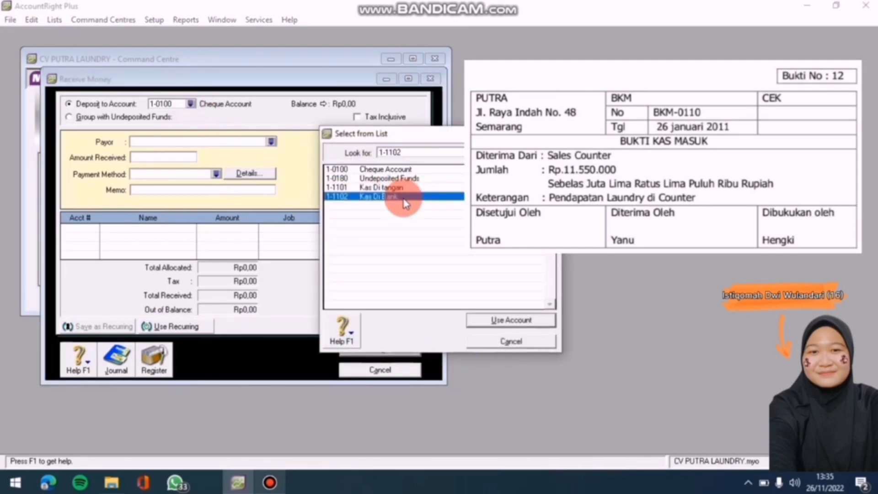
click(508, 319)
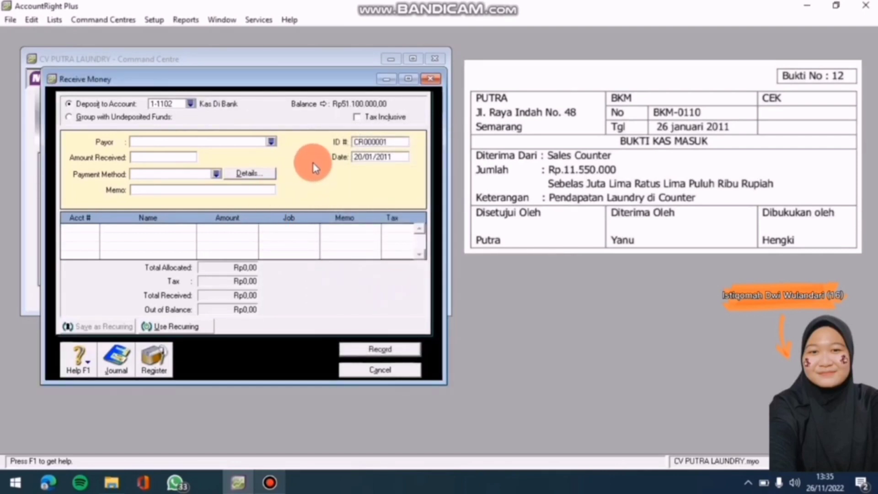
- Choose Sales Counter as the payor and set the amount received to Rp11.550.000
click(270, 142)
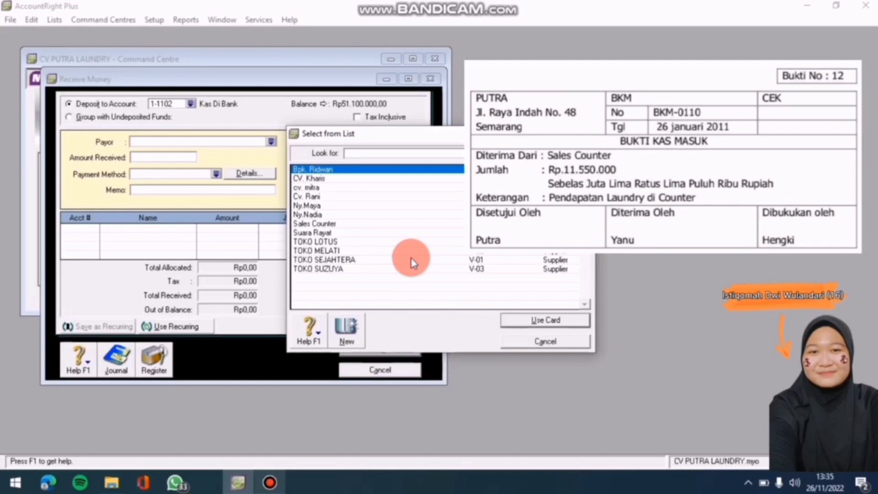
click(351, 231)
click(564, 319)
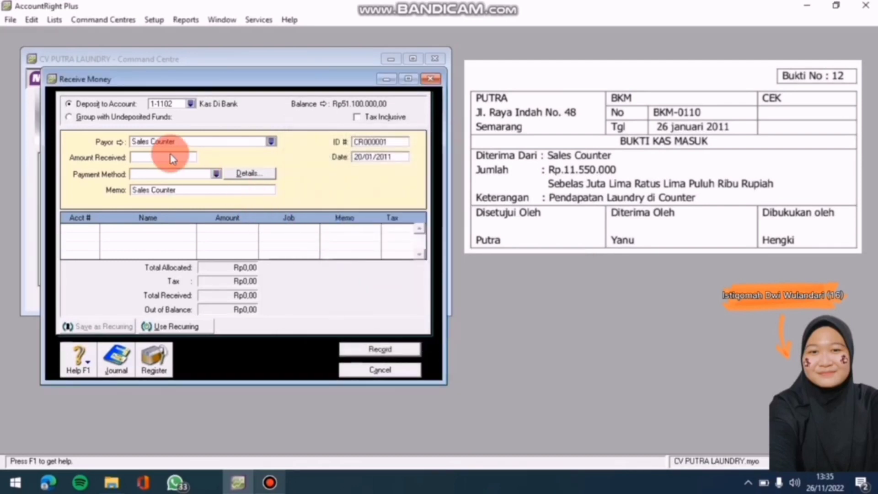
click(169, 157)
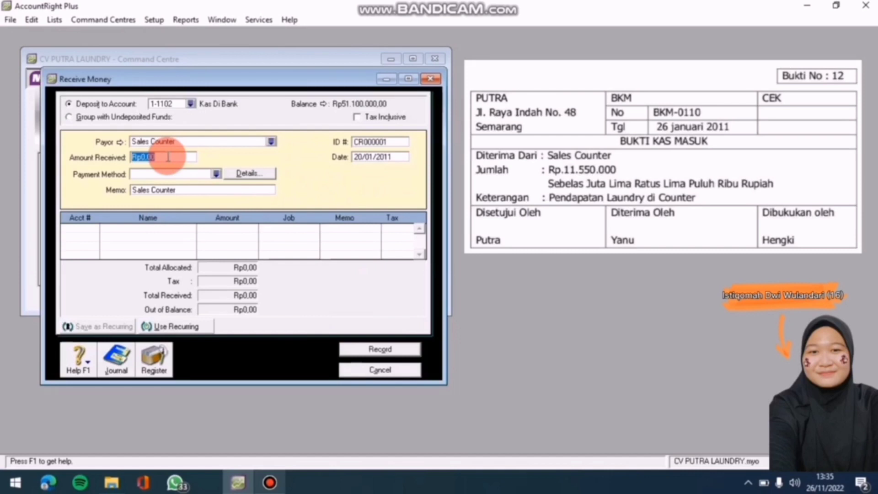
text(11550000)
key(Tab)
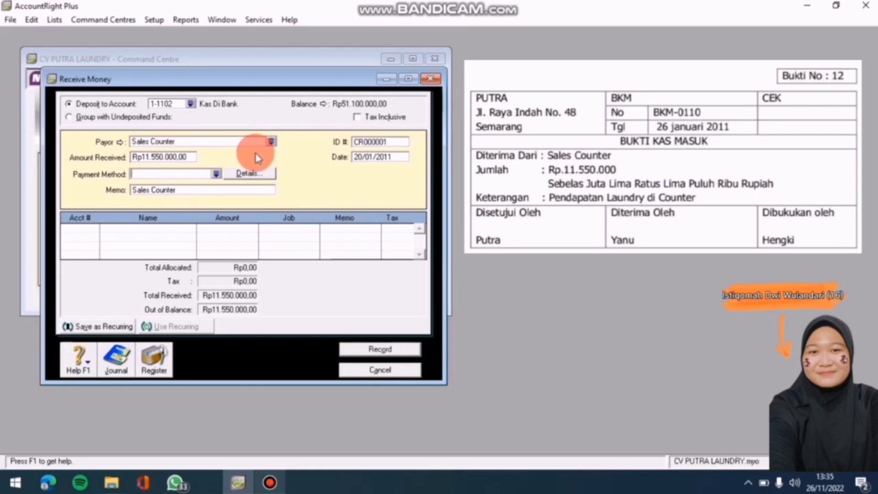
- Replace the receipt's memo with "Pendapatan Laundry Di Counter"
click(223, 190)
key(BackSpace)
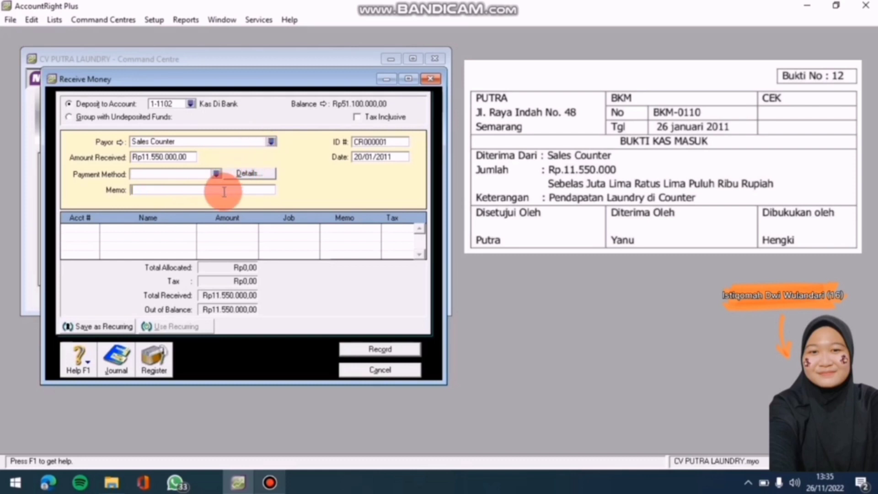
text(p)
key(BackSpace)
text(Pendapatan La)
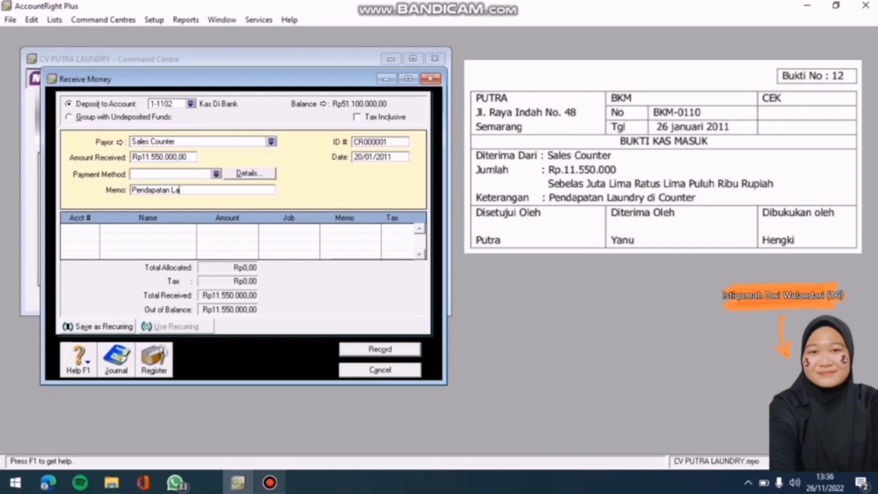
text(undry)
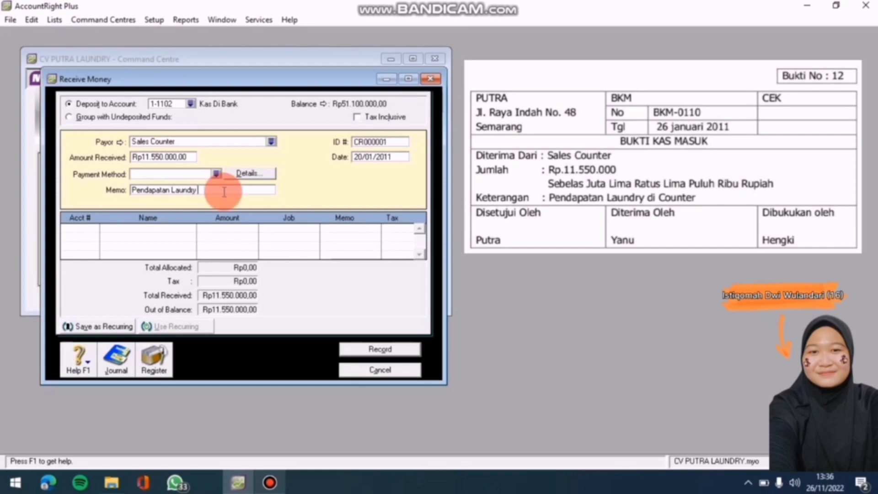
text( Di Counter)
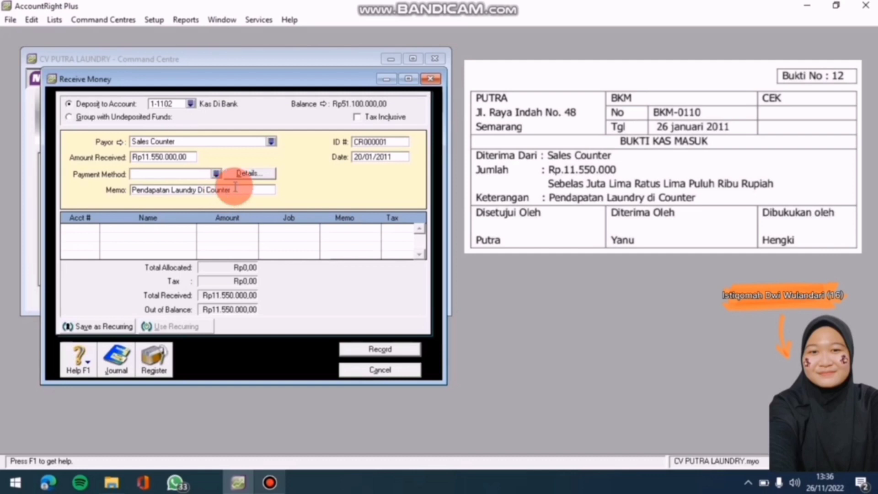
- Set the receipt's ID number to BKM-0110 and its date to 26/01/2011
click(388, 142)
key(BackSpace)
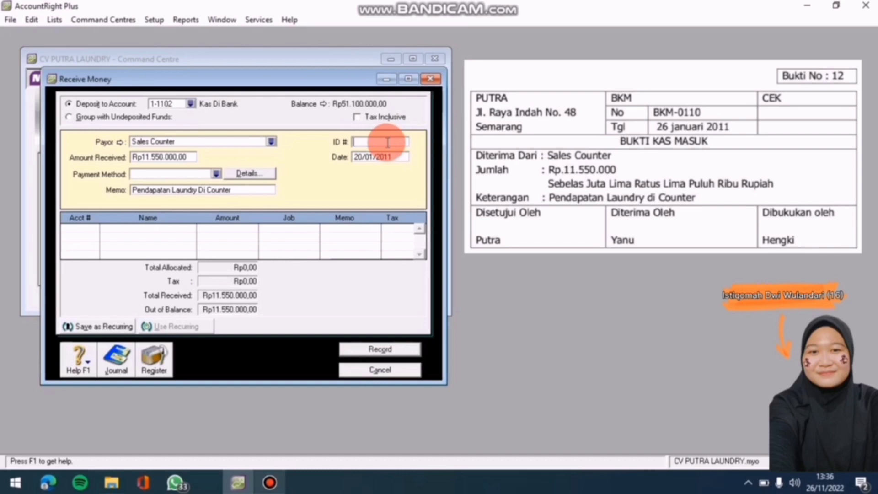
text(BKM)
text(-)
text(-0)
text(110)
click(390, 155)
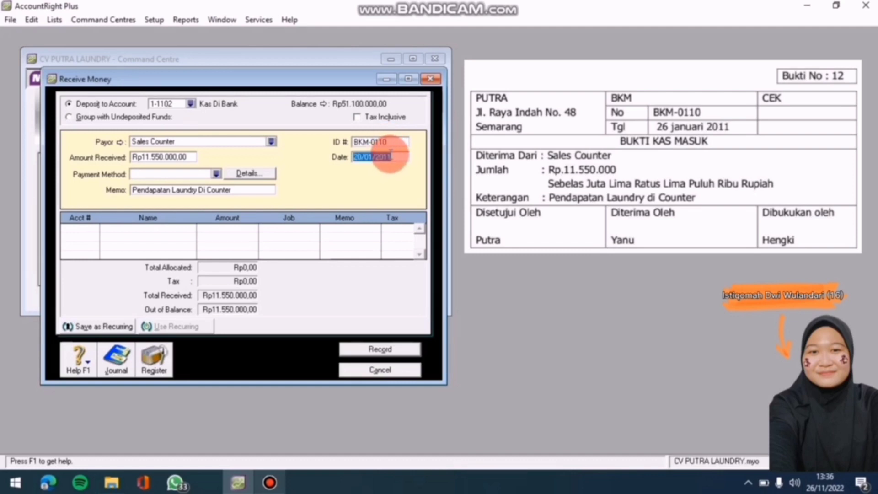
key(BackSpace)
text(26/01/2011)
key(Tab)
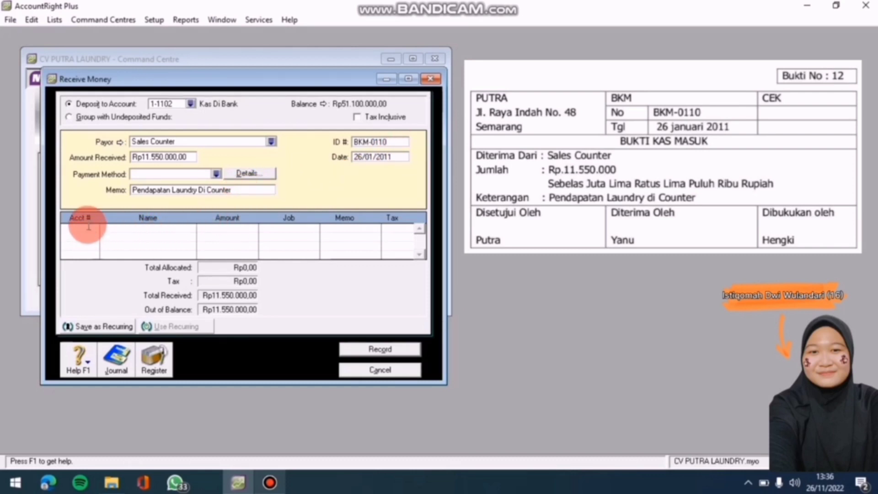
- Allocate the full Rp11.550.000 receipt to account 4-1000 Pendapatan Jasa on the first line
click(243, 189)
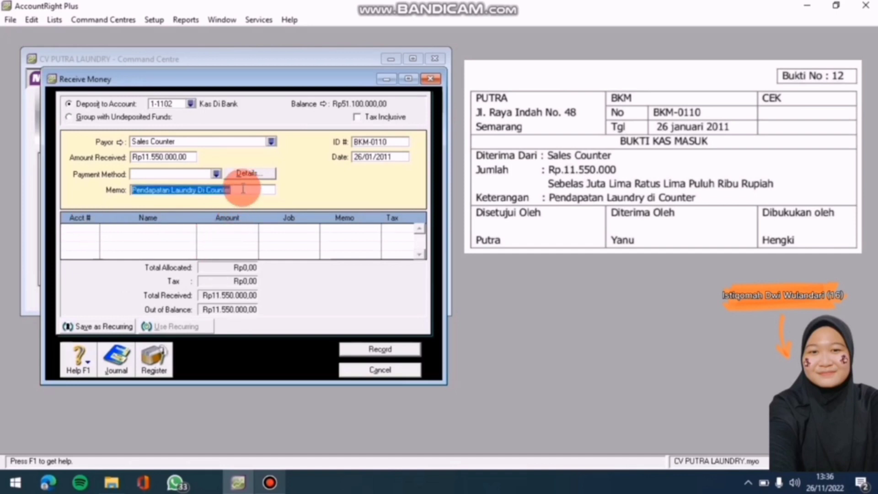
key(Tab)
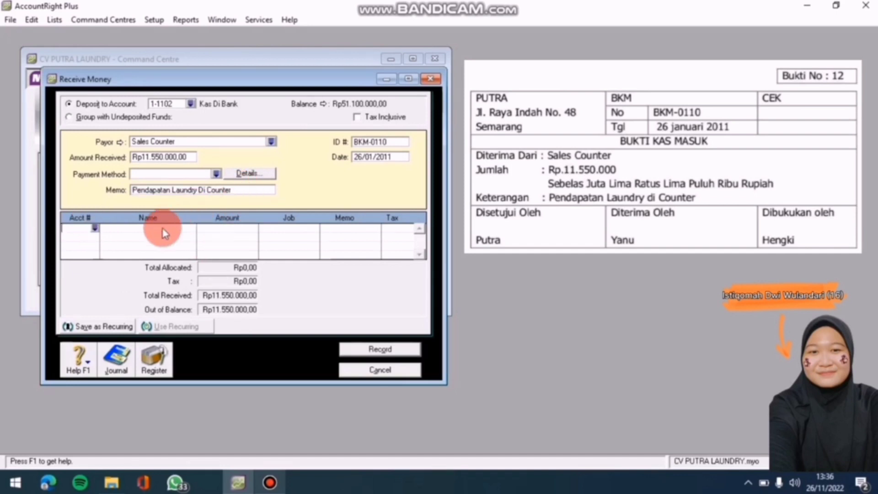
click(93, 228)
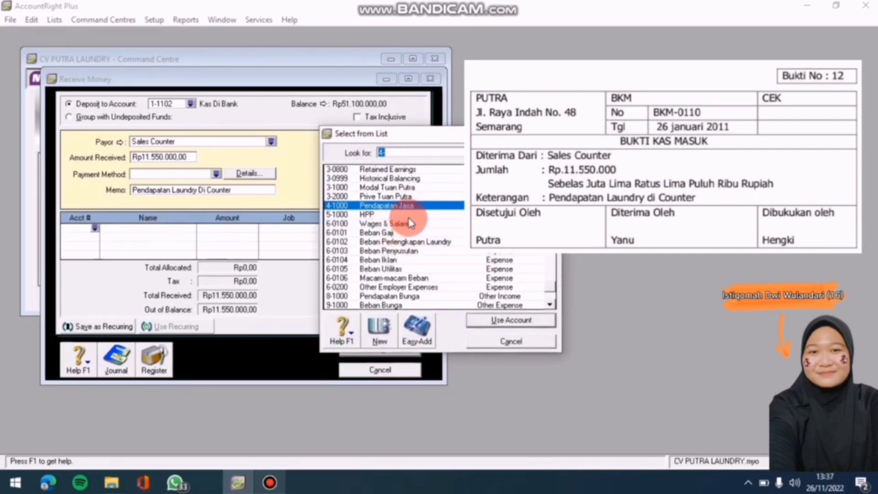
click(485, 321)
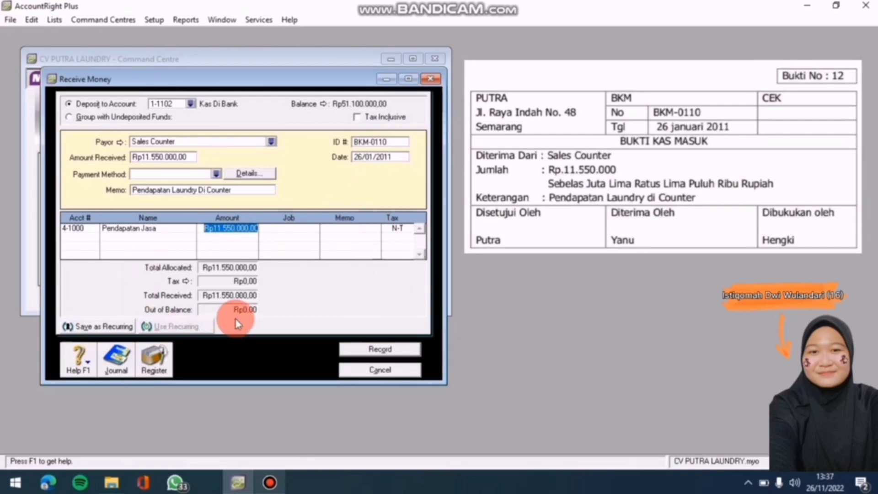
key(Return)
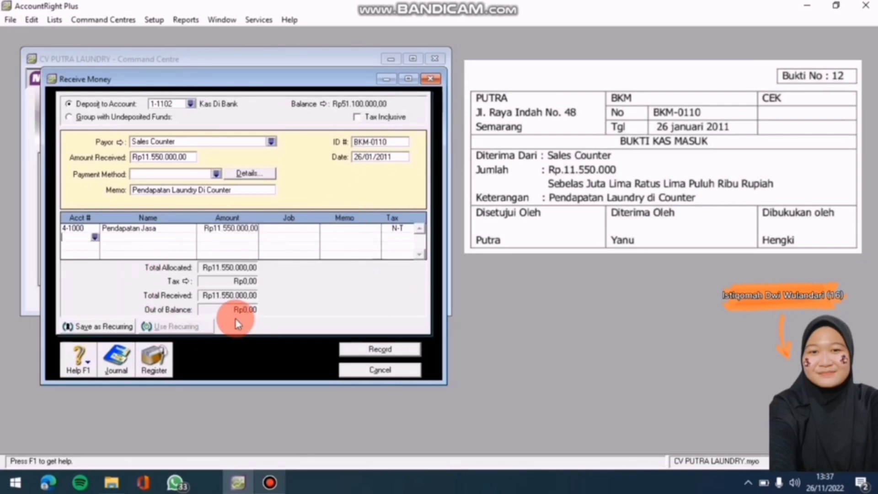
- Review the recap of the receipt's journal entry and record the Receive Money transaction
click(156, 357)
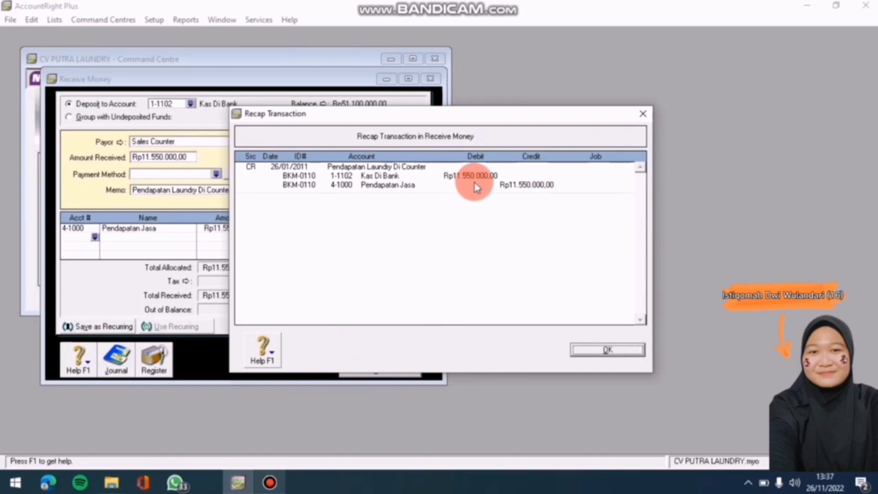
click(626, 350)
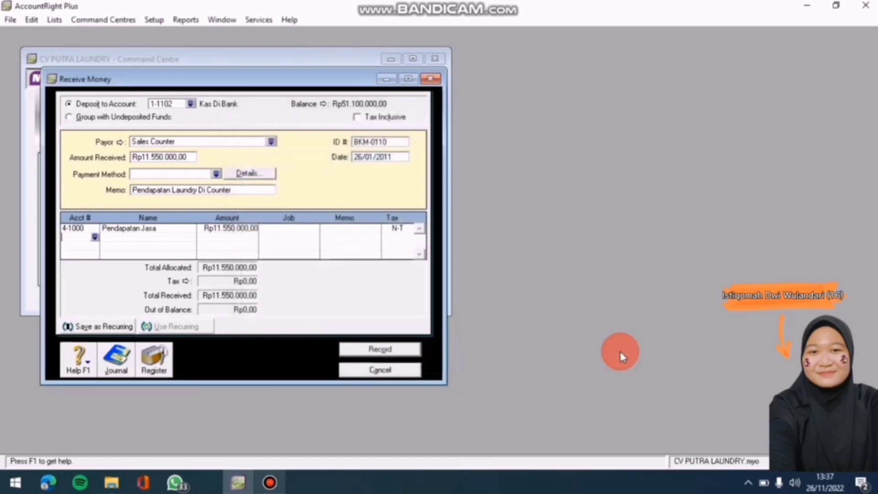
click(402, 352)
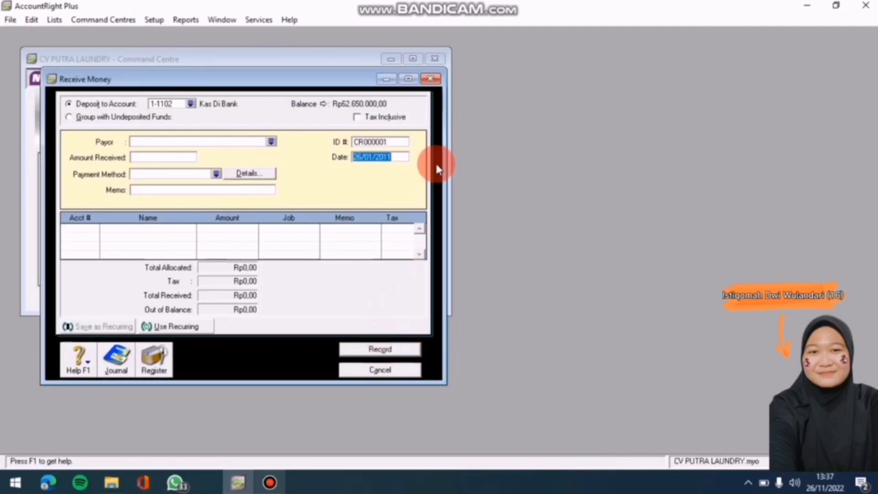
- Start a new general journal entry from the Accounts command centre and number it BKK - 01
click(361, 155)
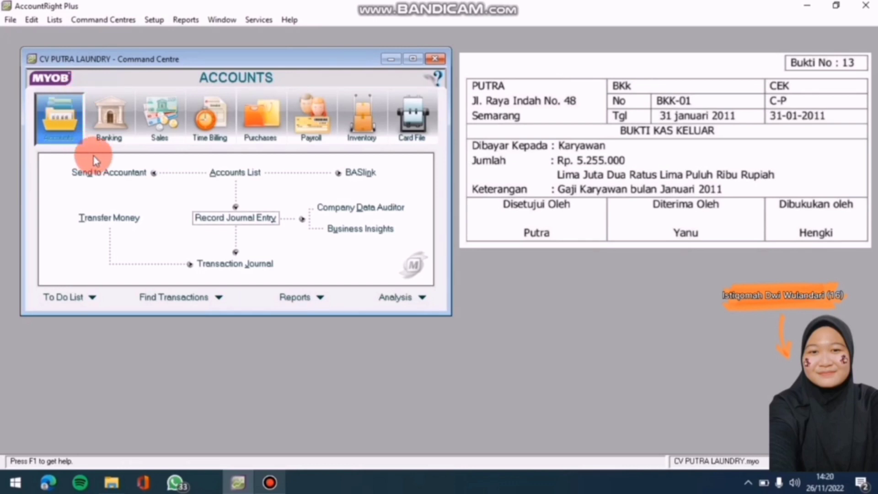
click(234, 217)
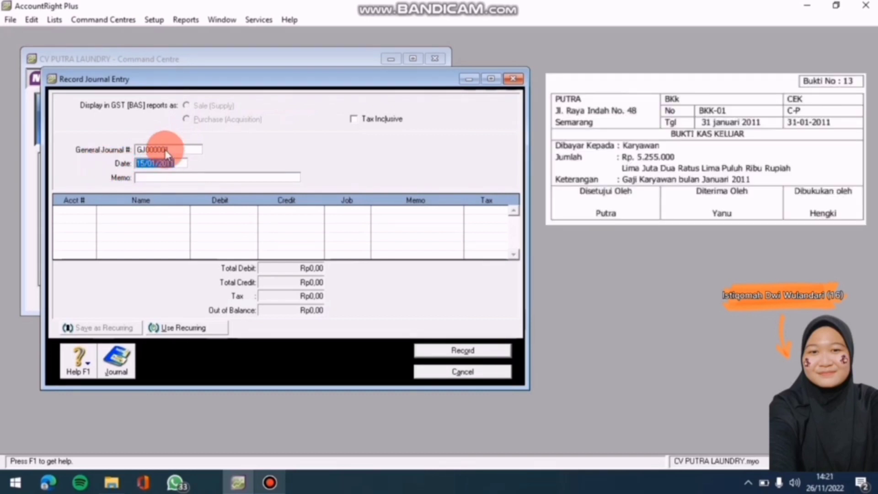
double_click(176, 150)
key(BackSpace)
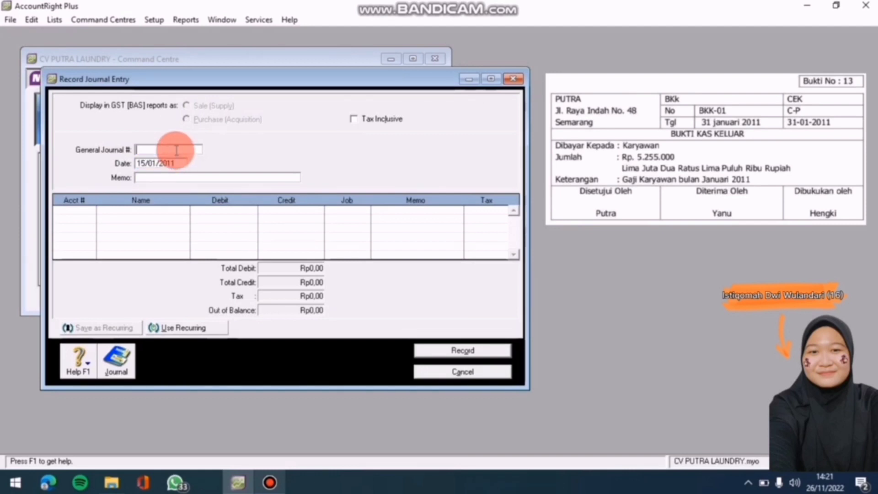
text(b)
key(BackSpace)
text(BKK)
text( - 0)
text(2)
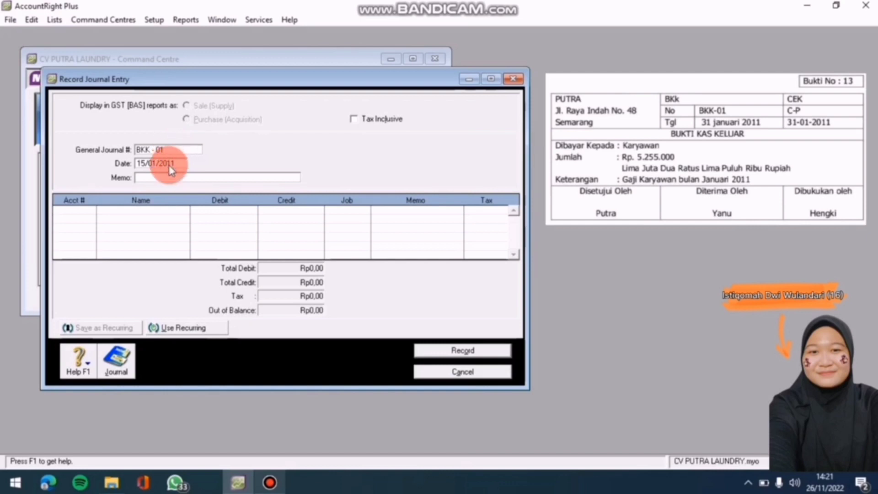
- Set the journal entry's date to 31/01/2011
click(173, 163)
key(BackSpace)
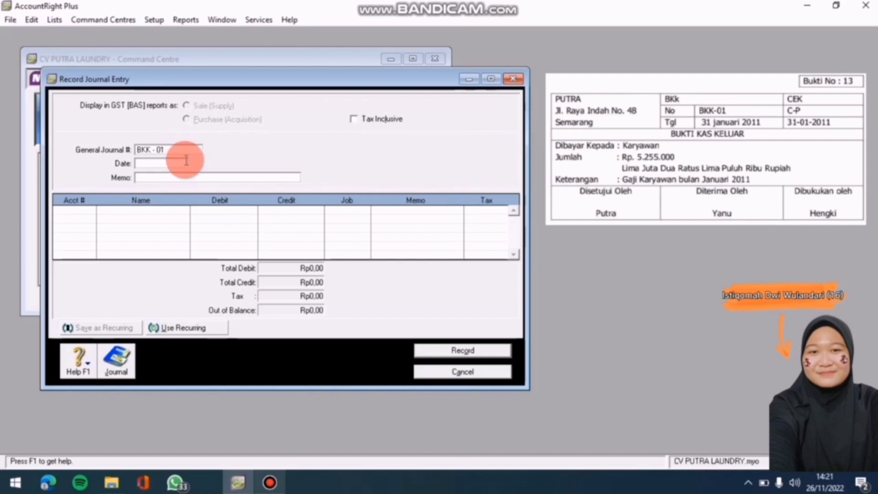
text(31/001/2011)
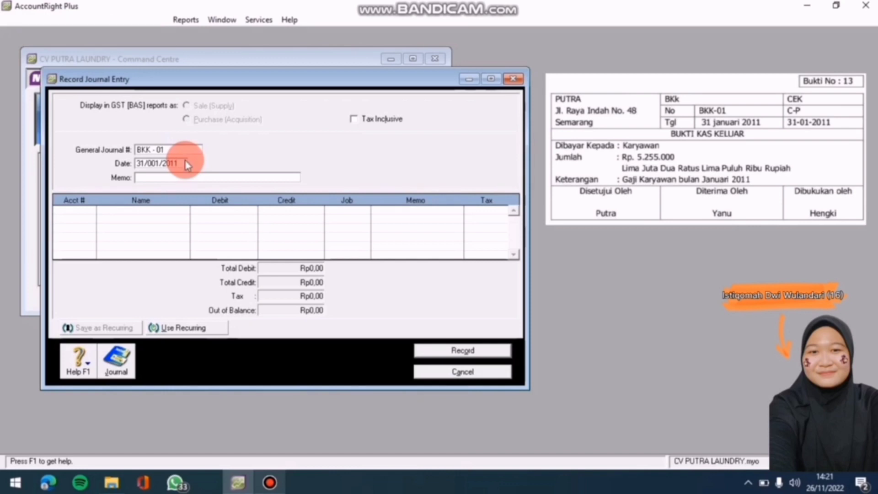
key(Tab)
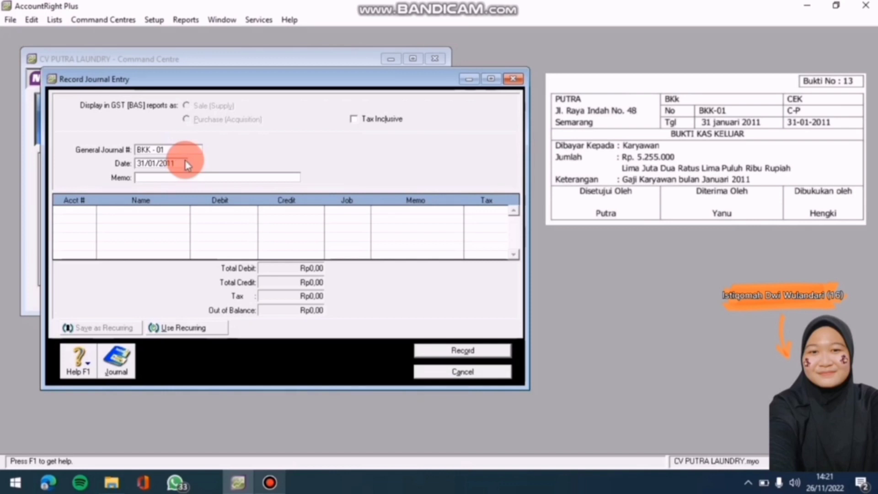
- Enter "Beban Gaji Karyawan" as the journal entry's memo
text(B)
text(eban)
text( Ga)
text(ji Ka)
text(ry)
text(aryawa)
text(n)
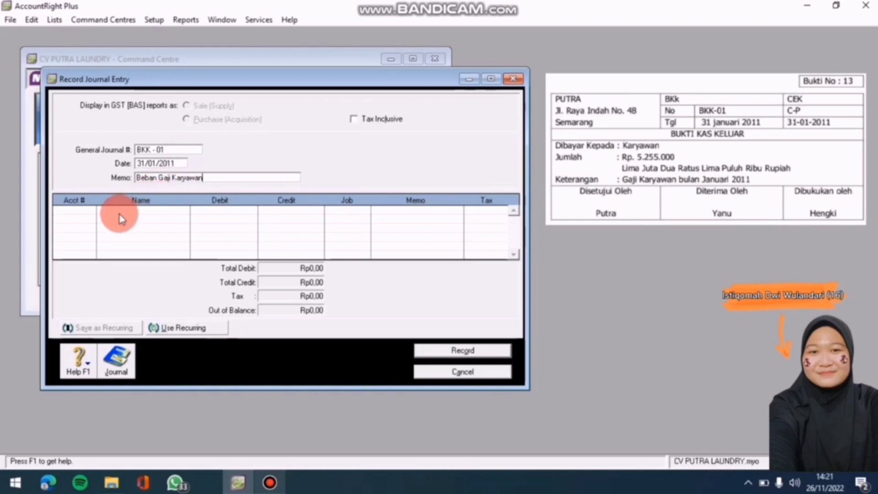
- Debit account 6-0101 Beban Gaji with Rp5.255.000 on the first journal line
click(84, 210)
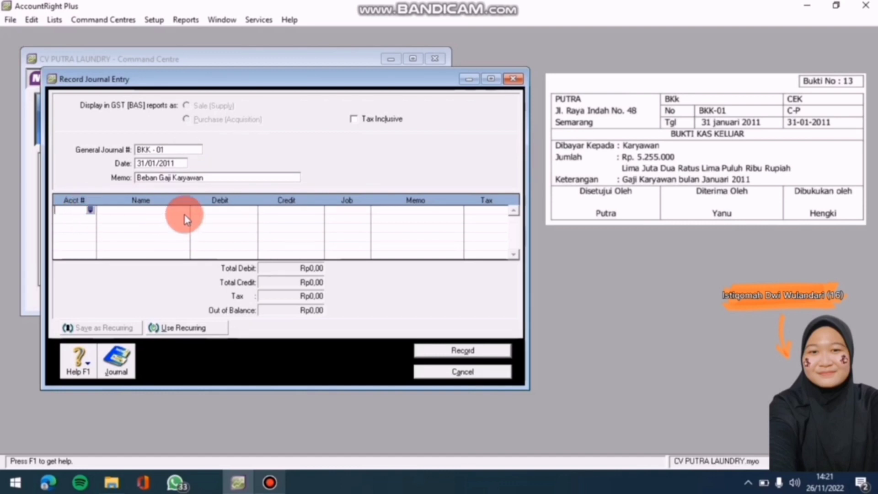
click(90, 212)
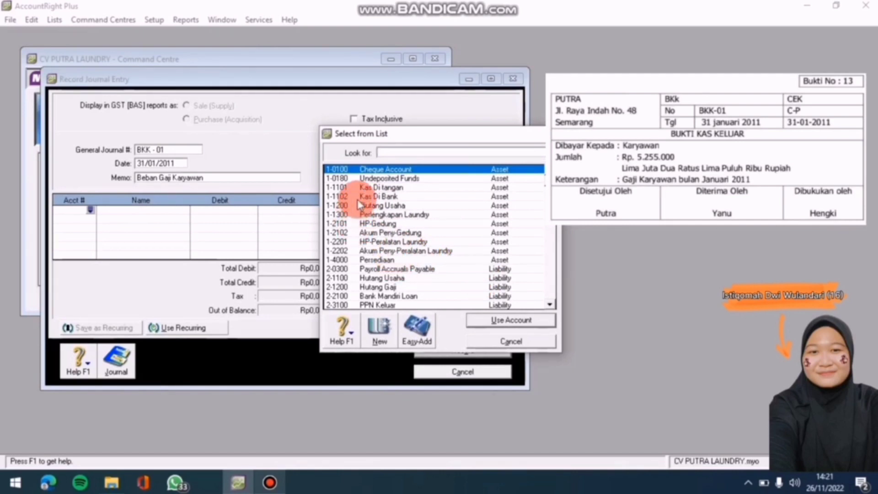
scroll(389, 219, down, 2)
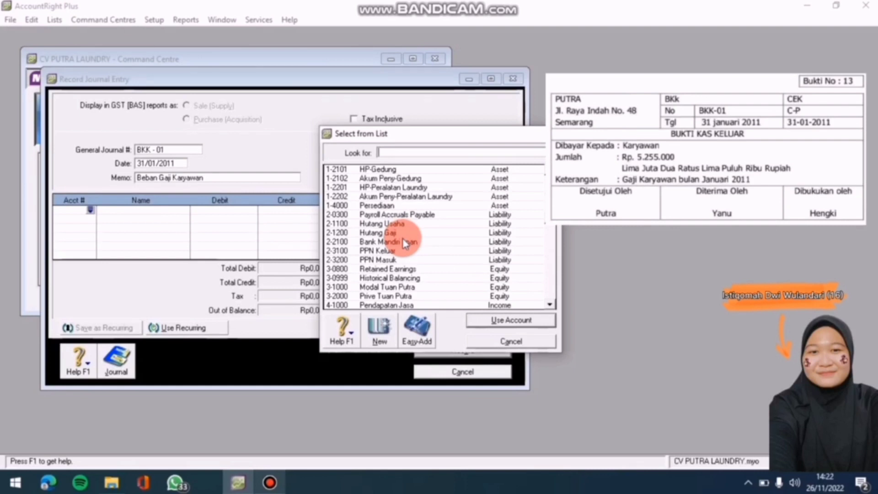
scroll(398, 246, down, 3)
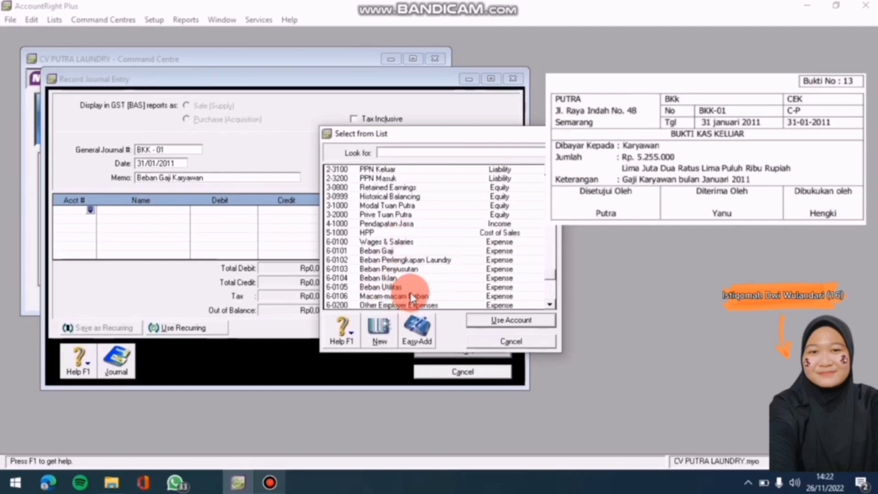
click(403, 251)
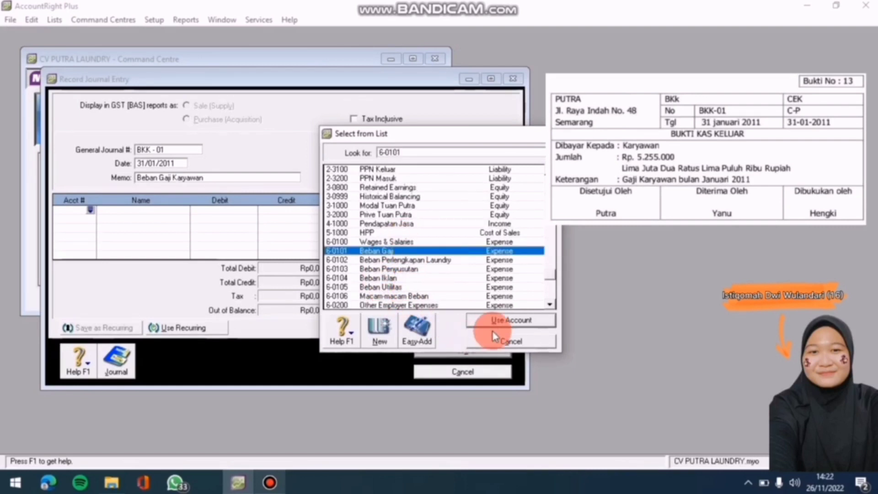
click(482, 321)
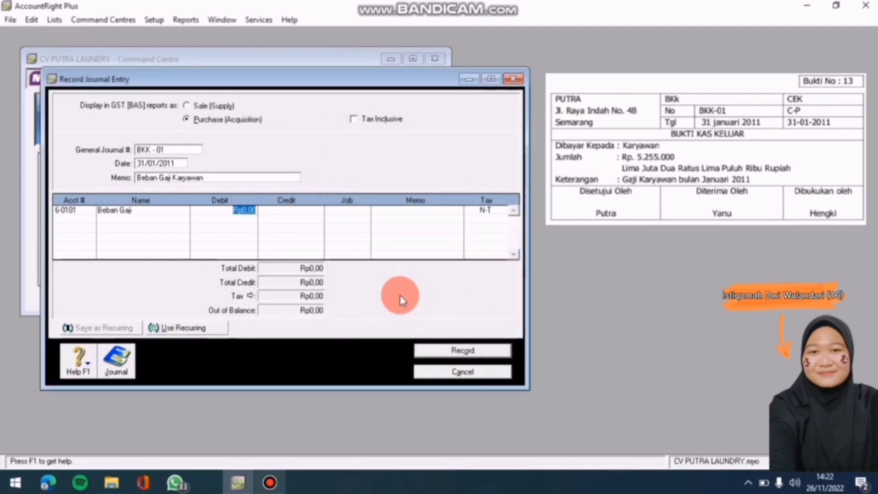
text(5.255.000)
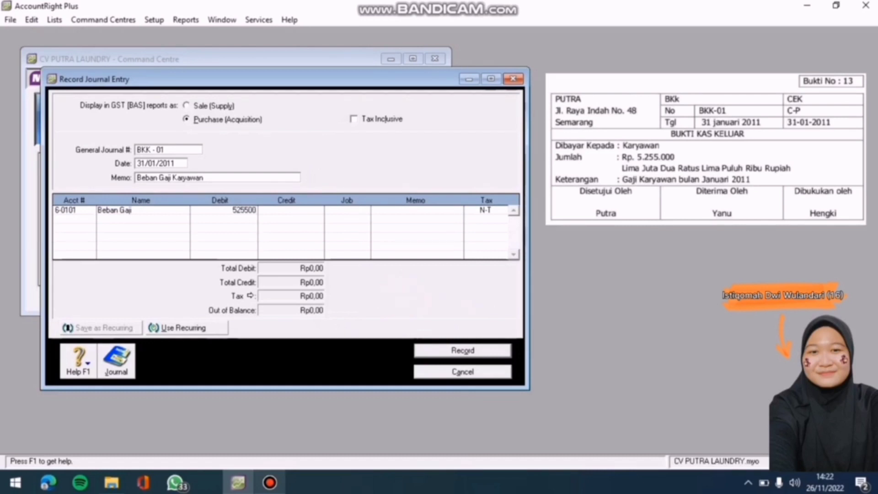
key(Return)
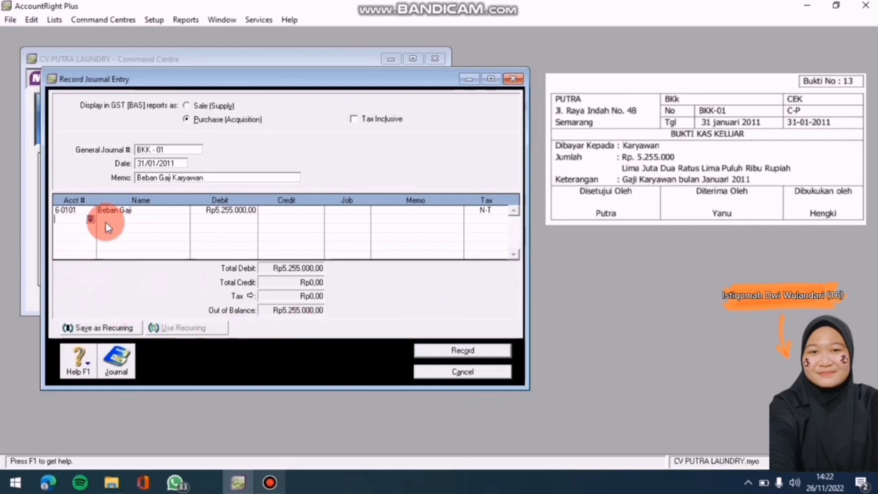
- Credit account 1-1102 Kas Di Bank with Rp5.255.000 on the second journal line
click(90, 218)
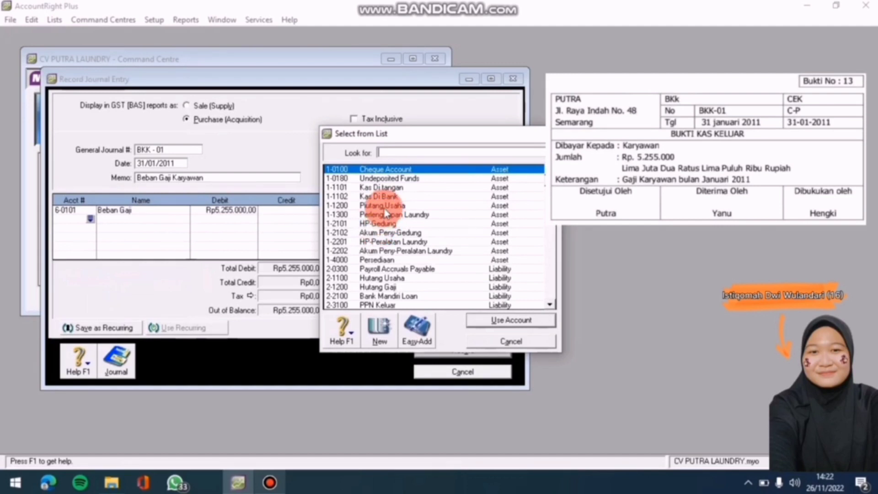
text(1-1102)
click(481, 321)
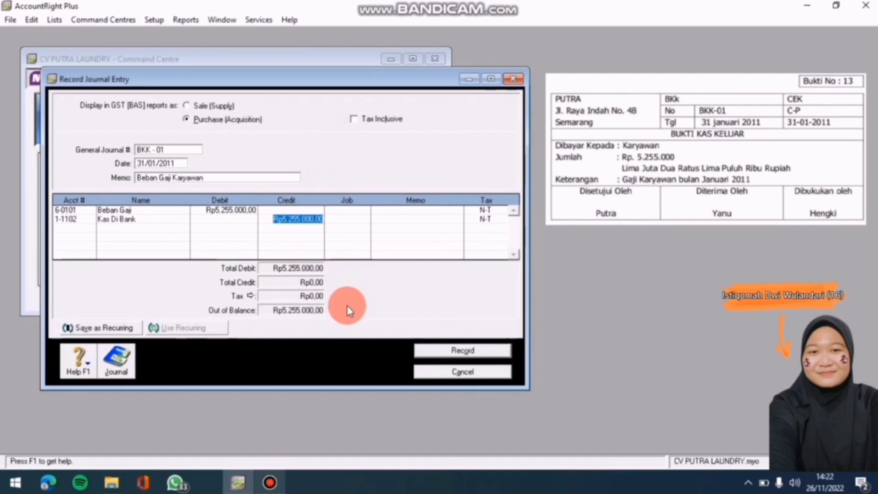
key(Return)
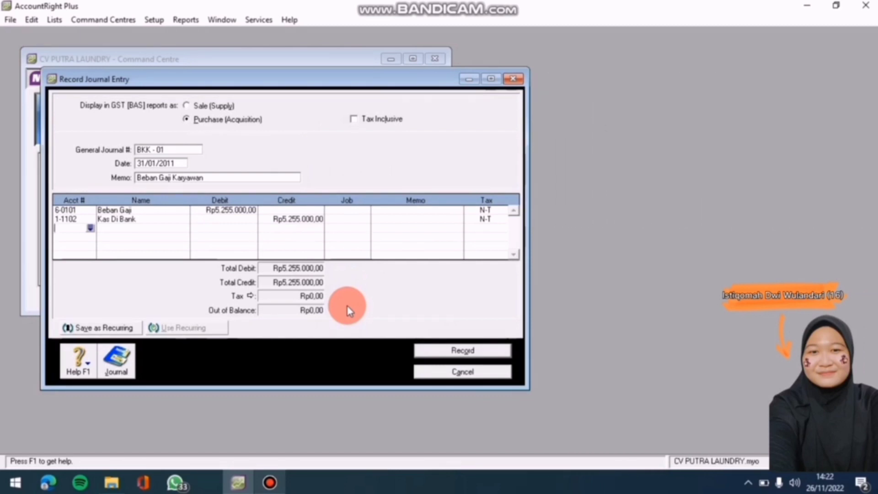
- Review the recap of the salary journal entry, record it and close the entry window
key(ctrl+r)
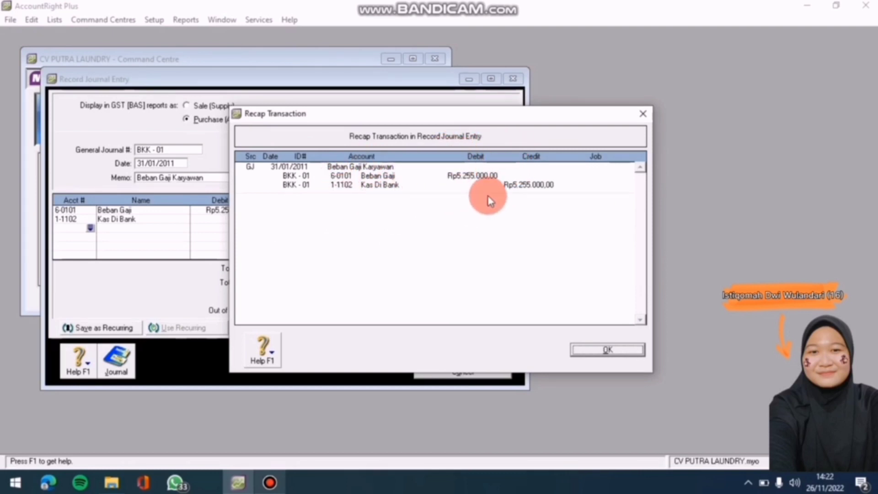
click(608, 352)
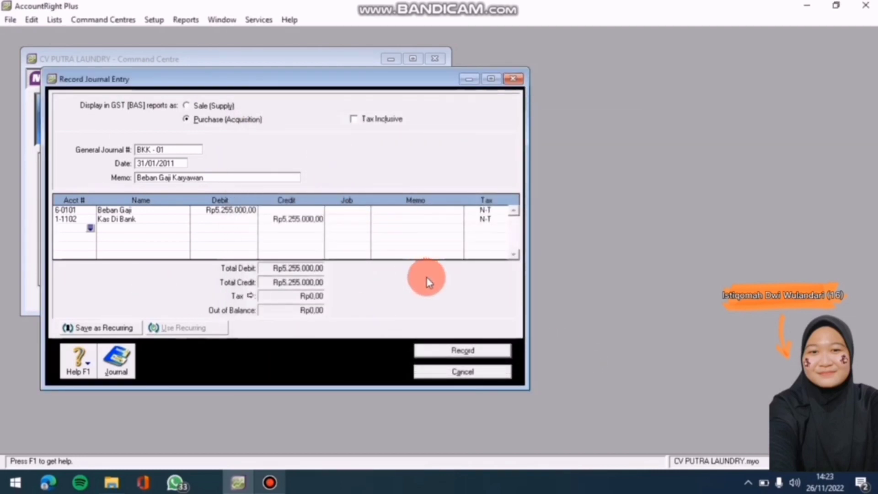
click(462, 350)
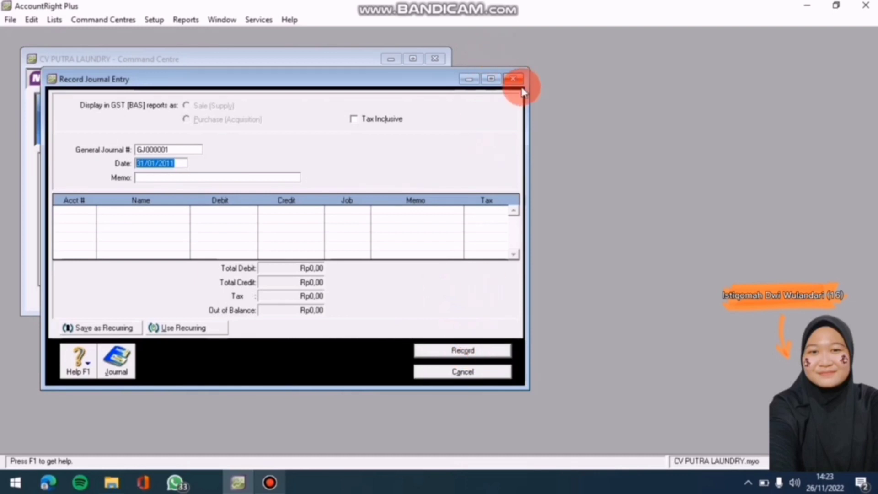
click(513, 79)
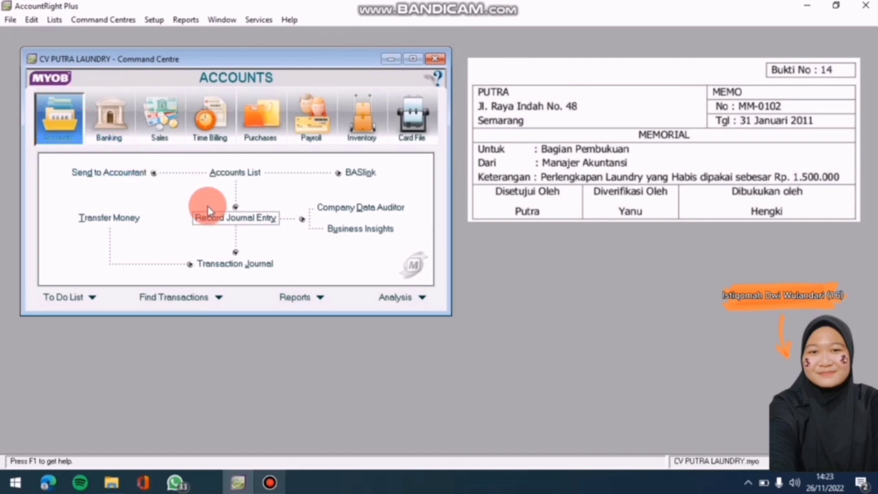
- Start another general journal entry and set its number to MM- 0102
click(218, 218)
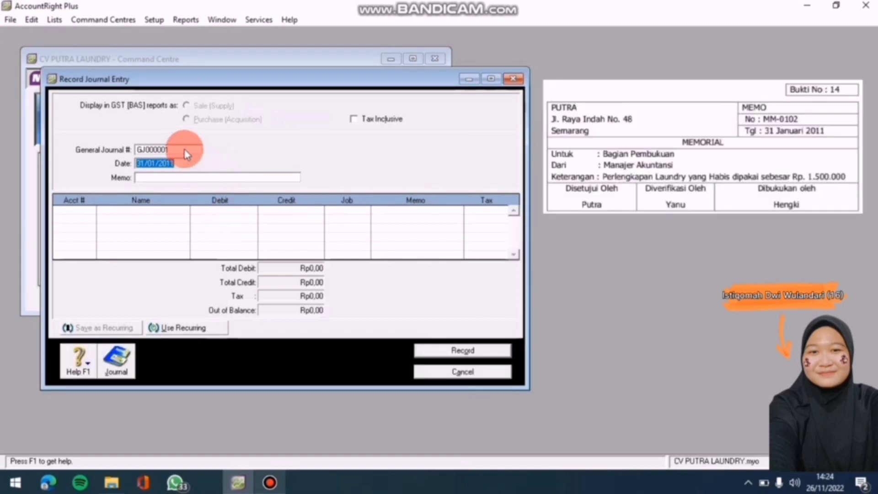
click(186, 149)
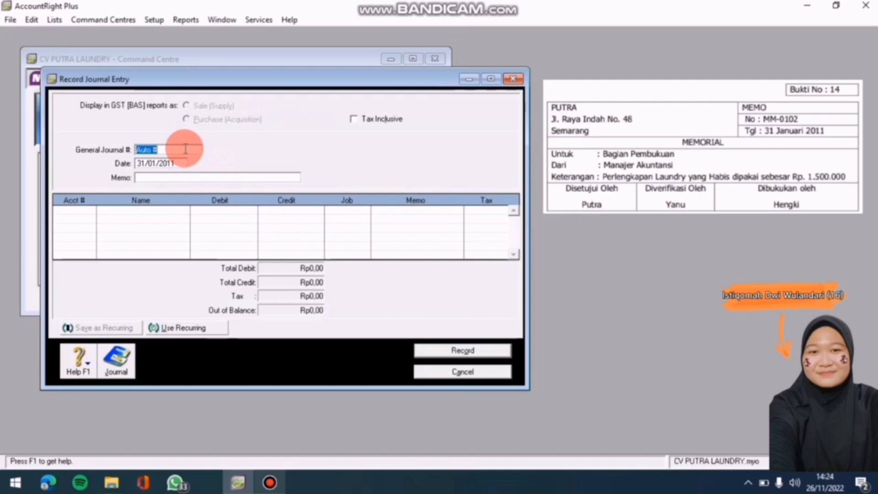
key(BackSpace)
text(mm)
key(BackSpace)
key(BackSpace)
text(MM-0)
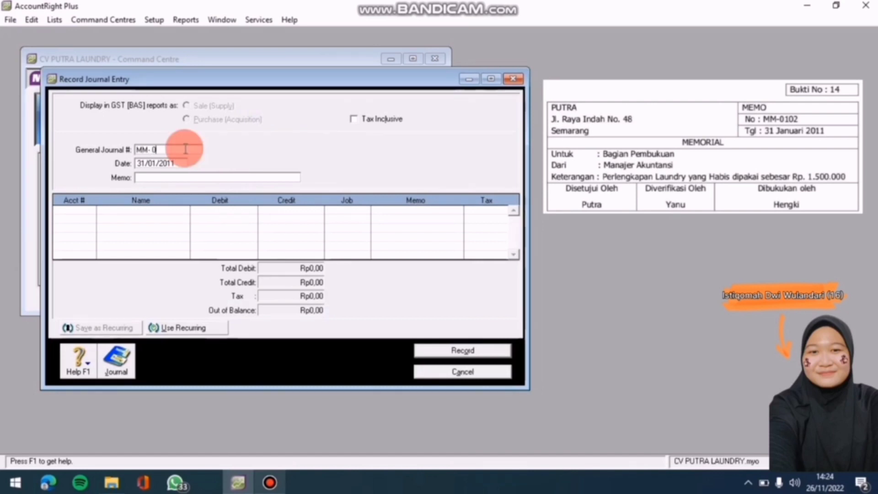
text(102)
key(Tab)
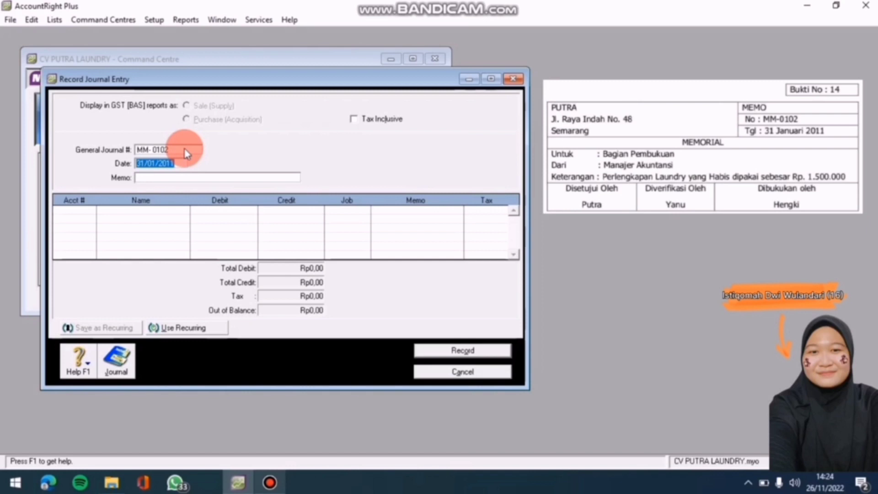
- Date the journal entry 31/01/2011 and enter "Penyesuaian Perlengkapan" as its memo
key(BackSpace)
text(31/)
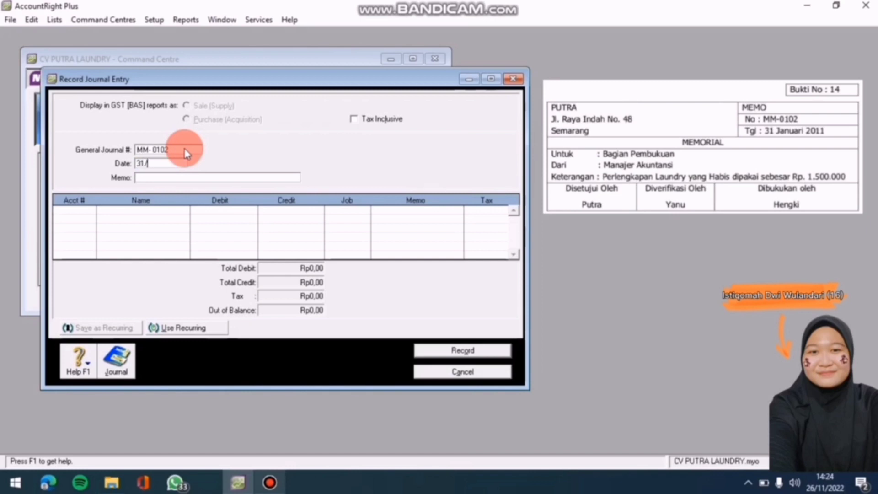
text(01/2011)
key(Tab)
text(Penyes)
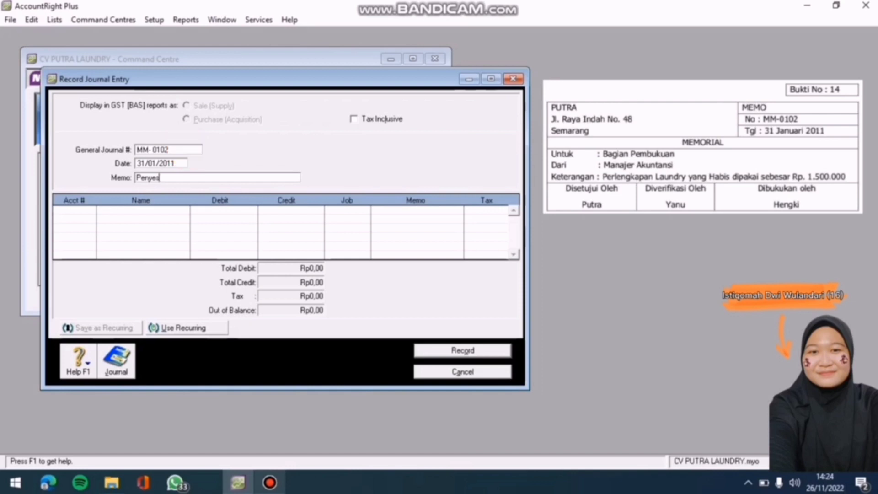
text(uaian P)
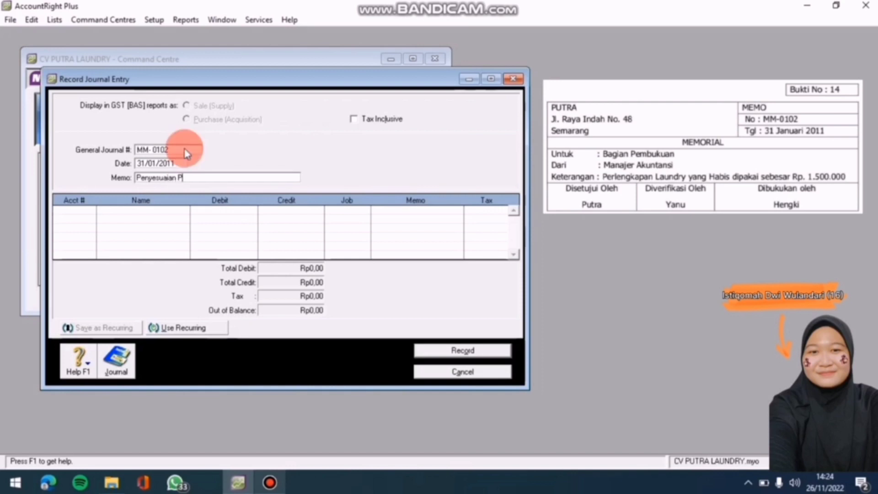
text(erlengkapan)
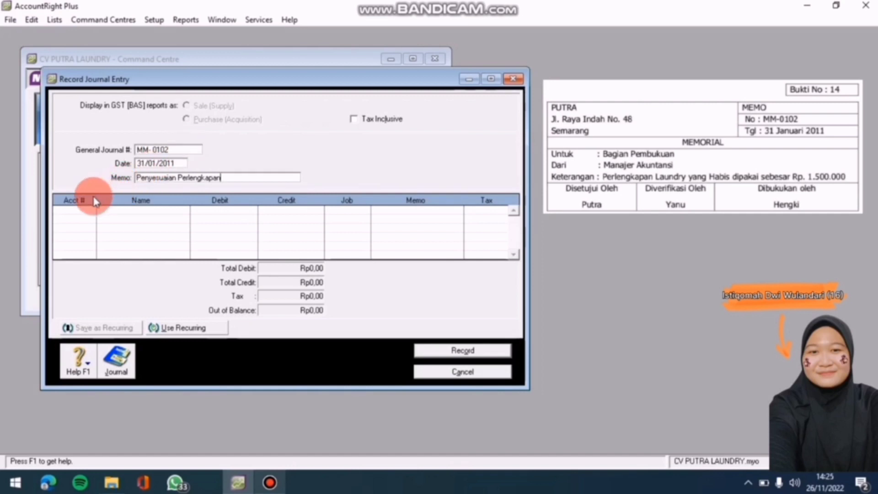
- Debit account 6-0102 Beban Perlengkapan Laundry with Rp1.500.000 on the first journal line
click(71, 211)
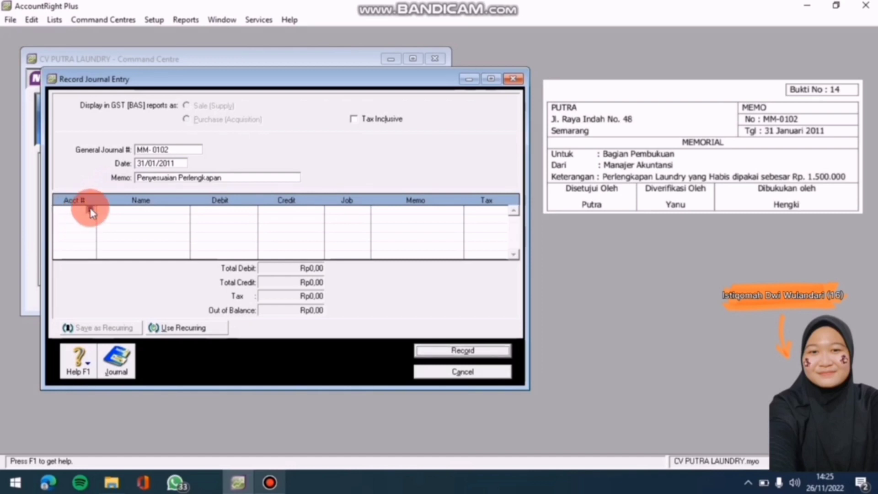
click(90, 211)
scroll(429, 242, down, 1)
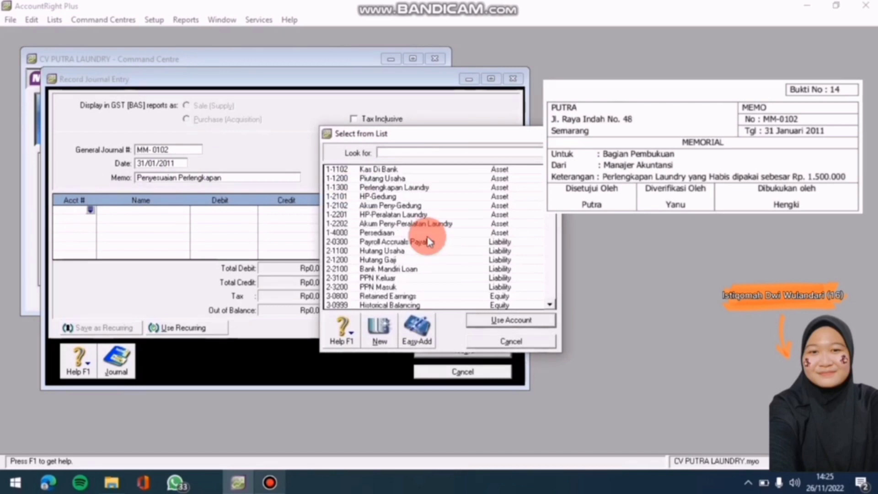
scroll(429, 242, down, 5)
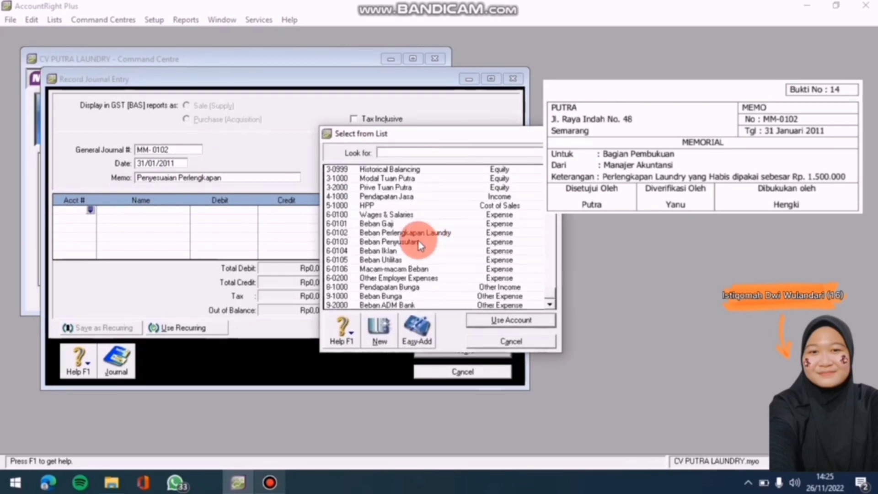
click(414, 232)
click(530, 321)
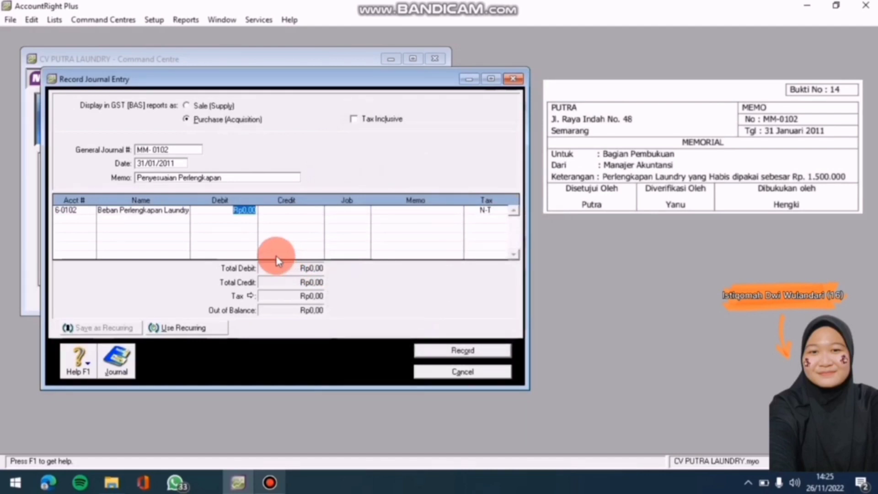
text(1.500.0)
text(00000)
key(Return)
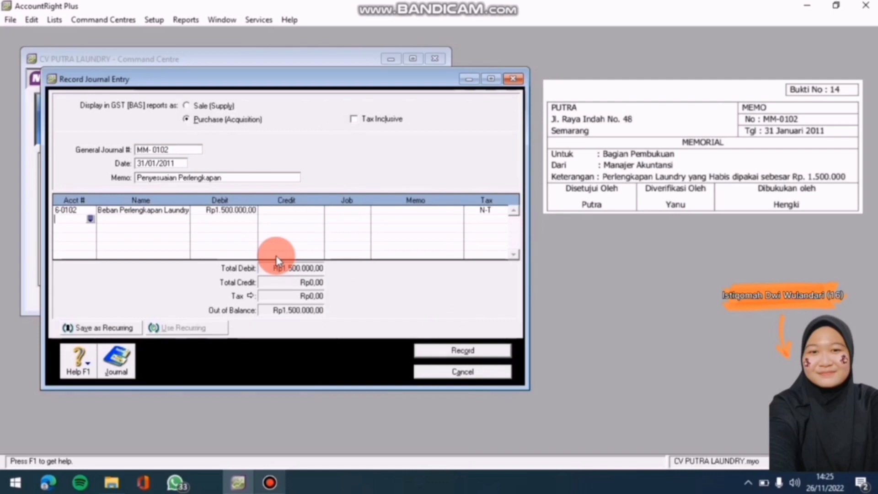
- Credit account 1-1300 Perlengkapan Laundry with Rp1.500.000 on the second journal line
click(91, 221)
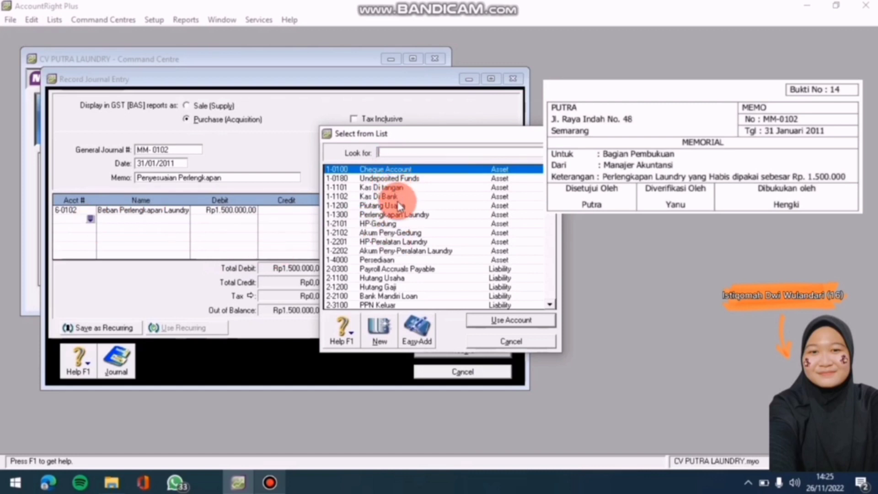
click(403, 215)
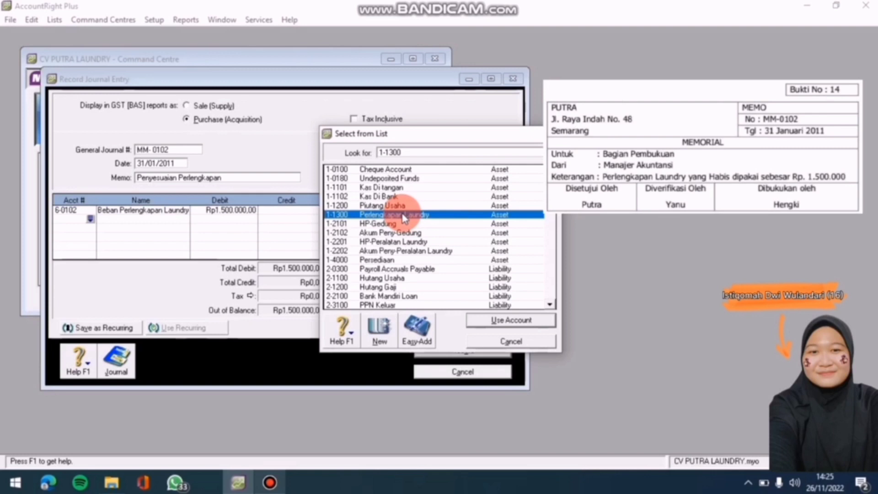
click(478, 319)
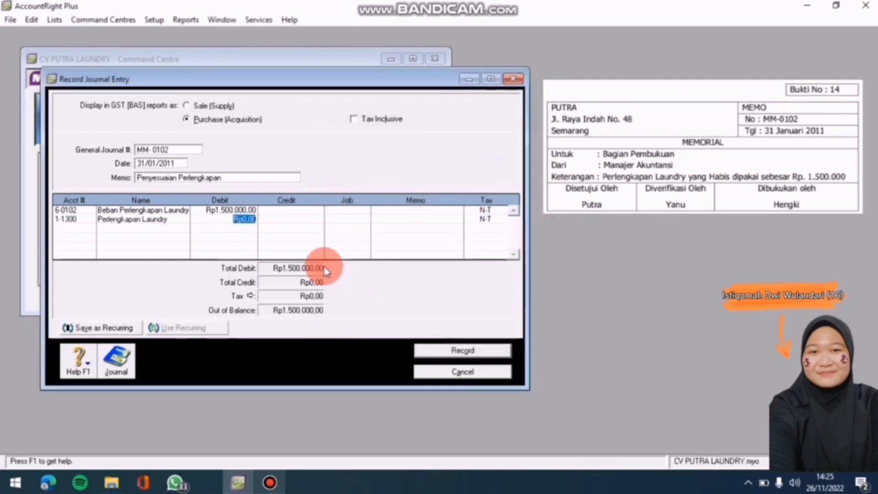
click(310, 222)
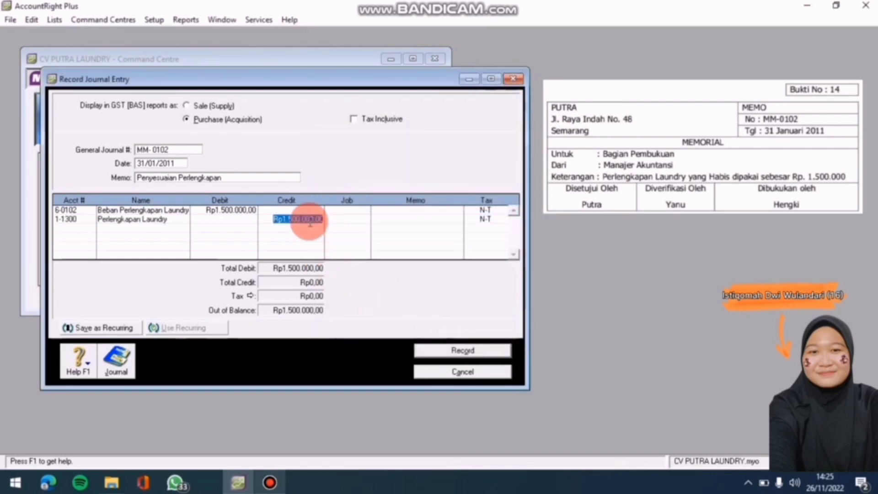
key(Return)
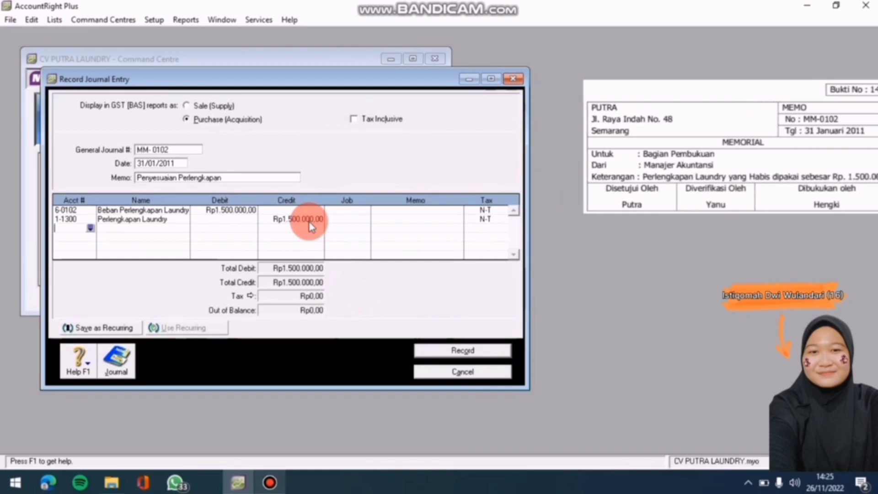
- Review the recap of the supplies adjustment entry, record it and close the entry window
key(ctrl+r)
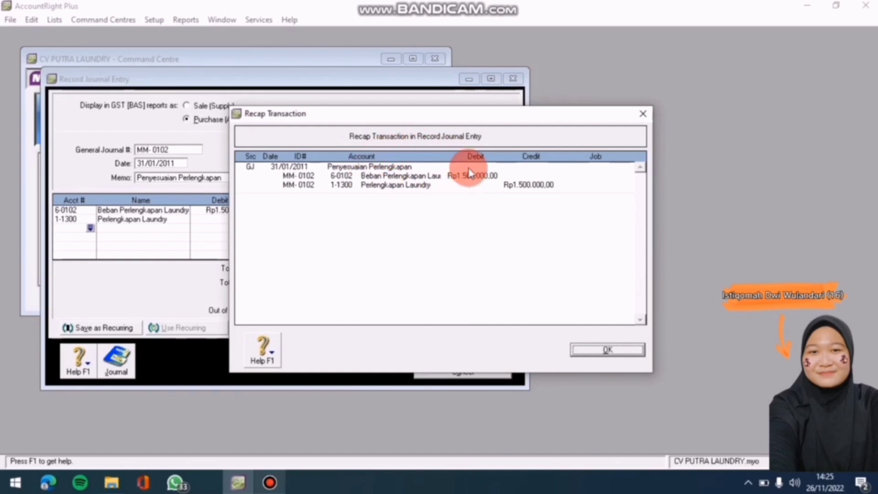
click(581, 349)
click(476, 351)
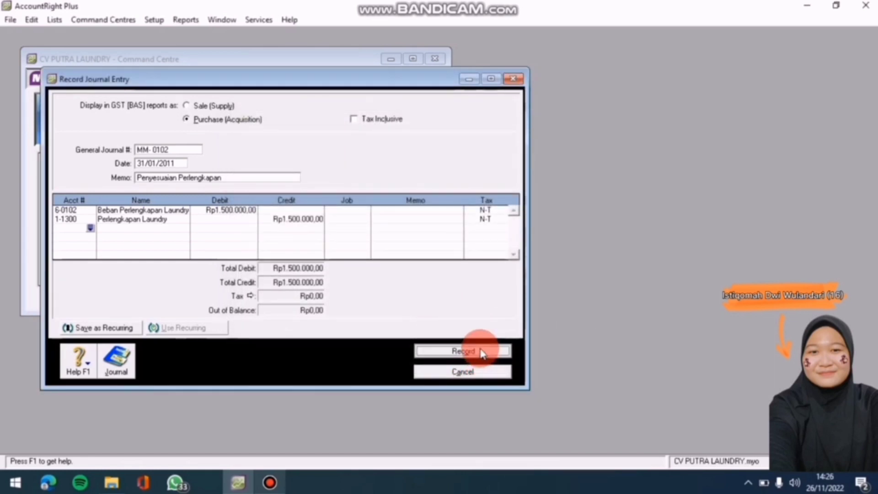
click(513, 79)
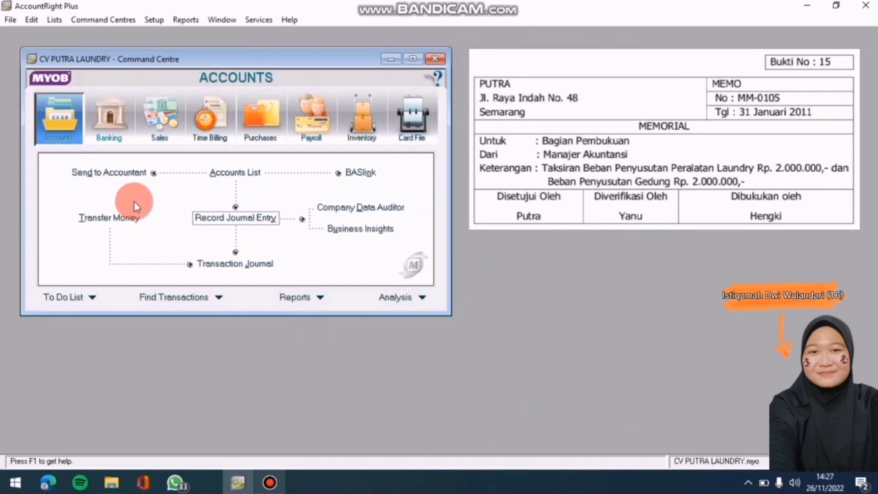
- Start a new general journal entry and set its number to MM-0105
click(212, 218)
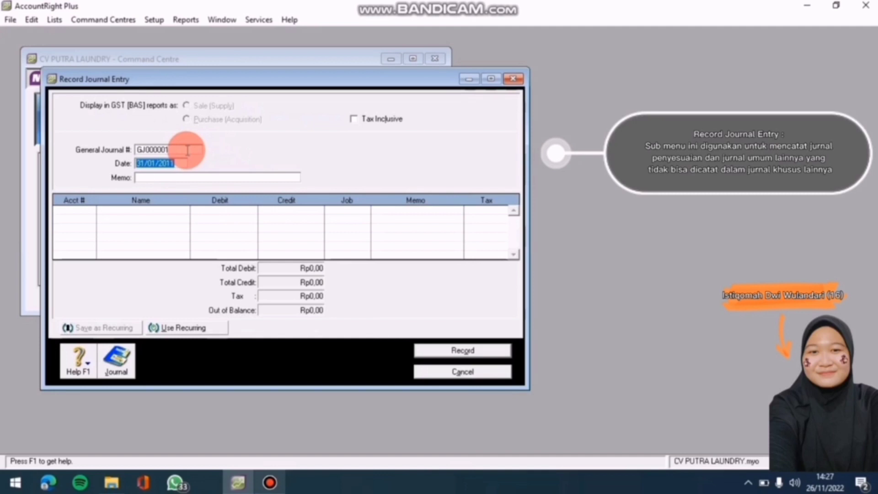
click(187, 150)
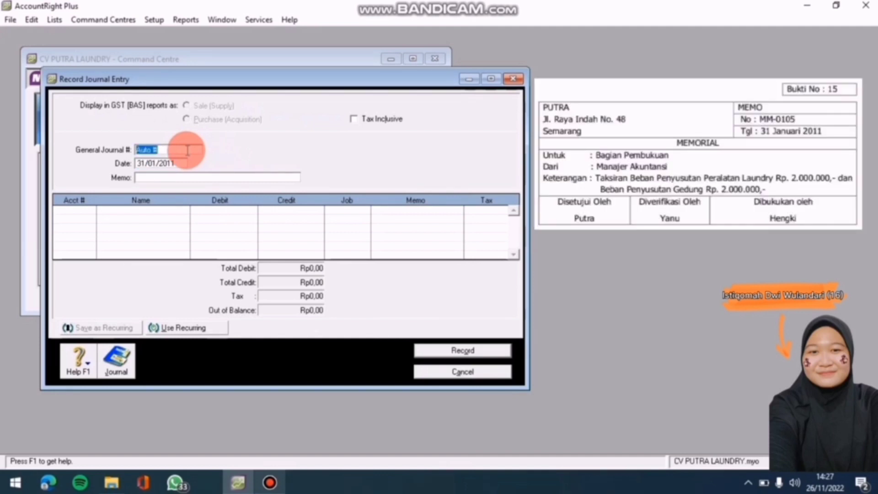
key(BackSpace)
text(m)
key(BackSpace)
text(MM-0105)
key(Tab)
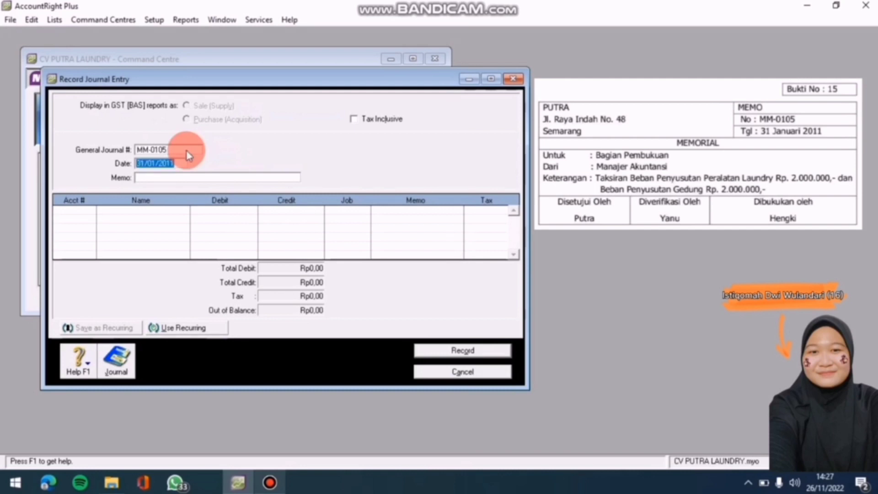
- Date the journal entry 31/01/2011 and enter "Penyesuaian Peralatan Dan Gedung" as its memo
key(BackSpace)
text(3)
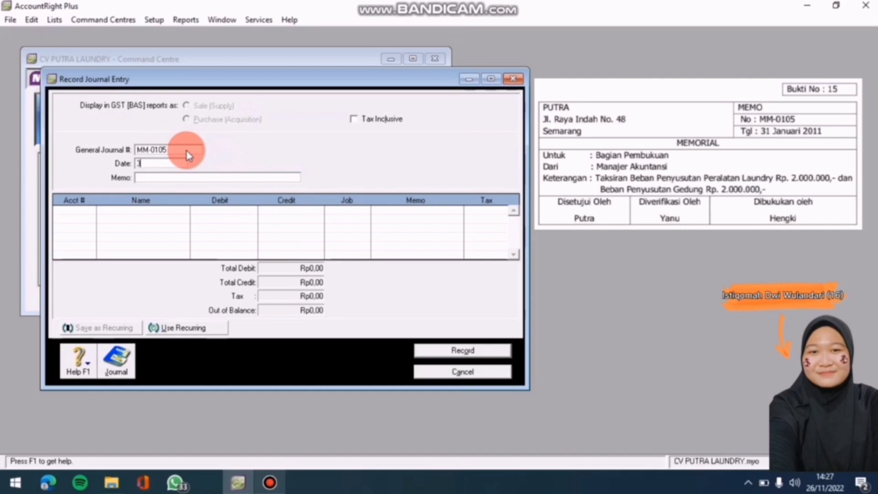
text(1/01/2011)
key(Tab)
text(Penyes)
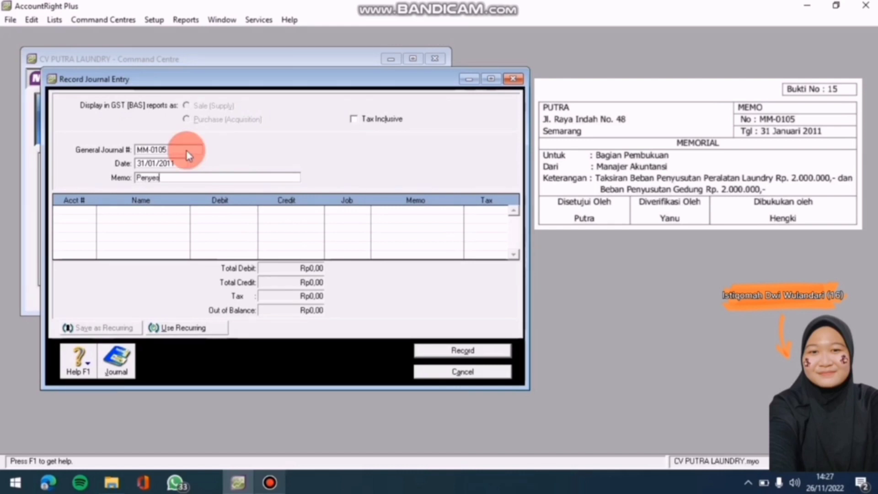
text(uaian Peralatan )
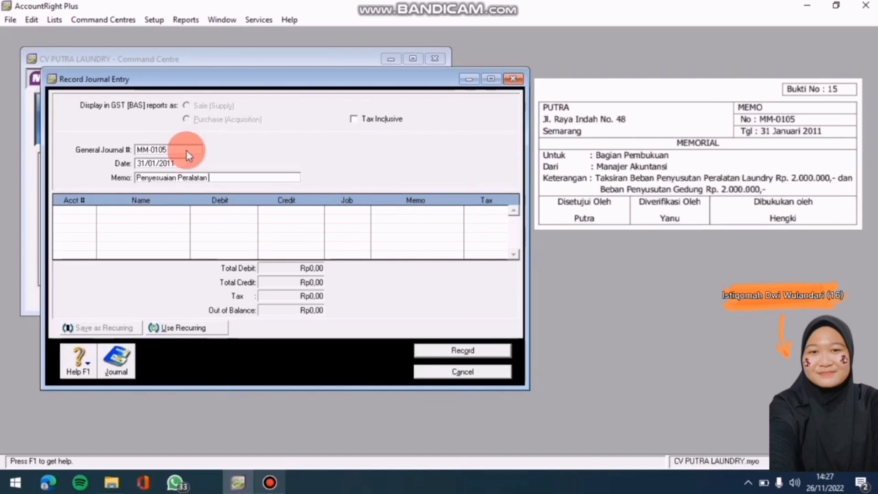
text(Dan Gedung)
- Debit account 6-0103 Beban Penyusutan with Rp2.000.000 on the first journal line
click(82, 214)
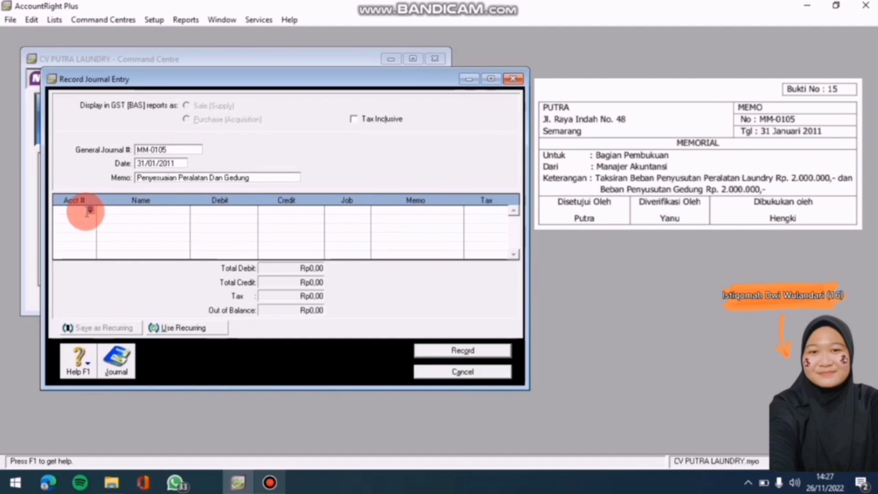
click(90, 210)
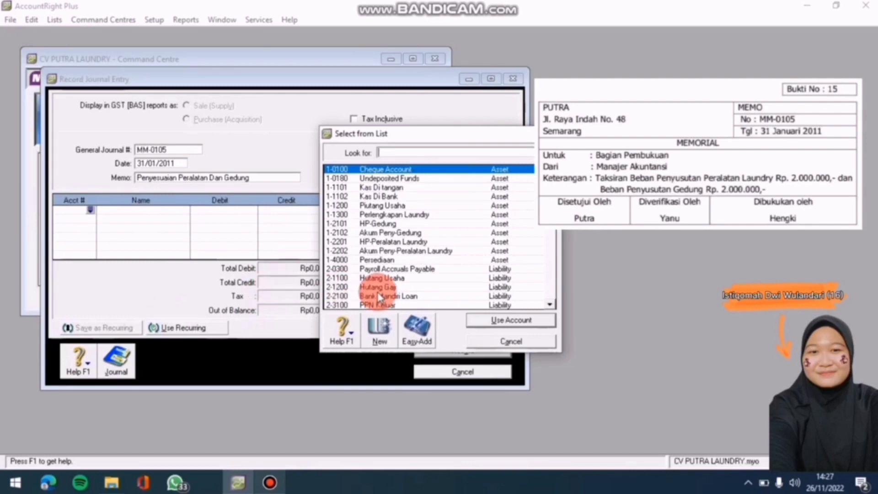
scroll(414, 263, down, 7)
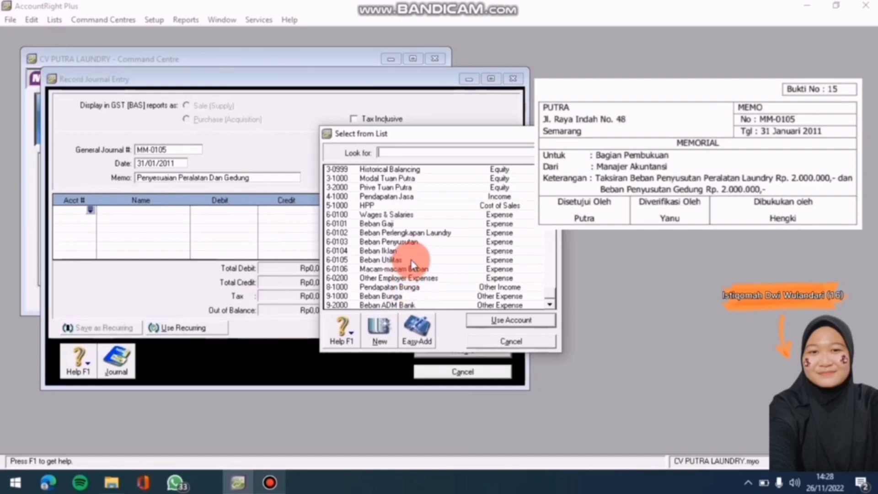
click(412, 232)
click(413, 243)
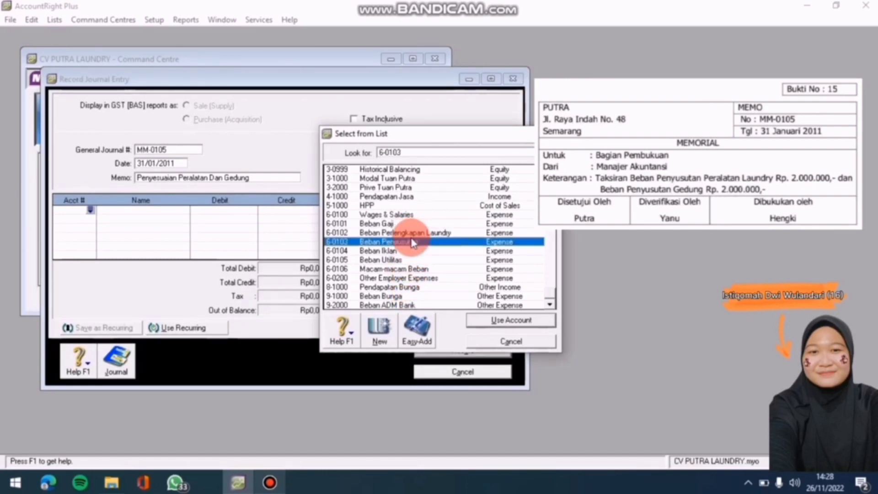
click(503, 320)
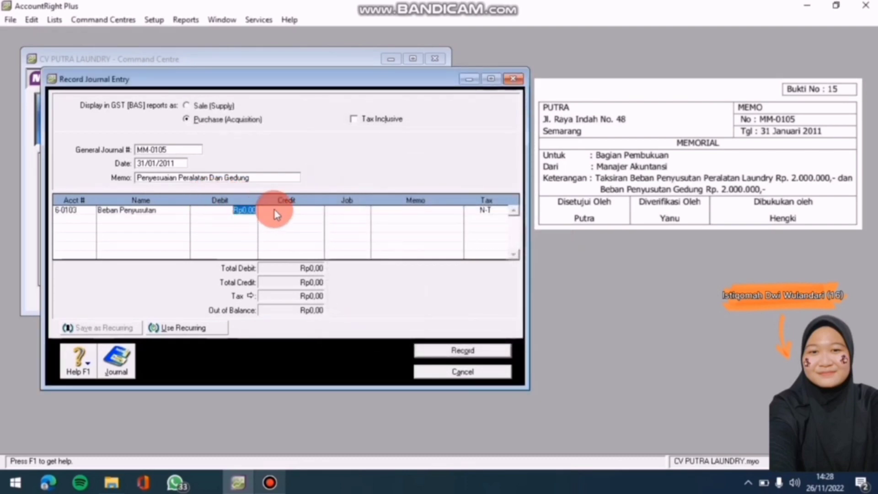
text(2.0)
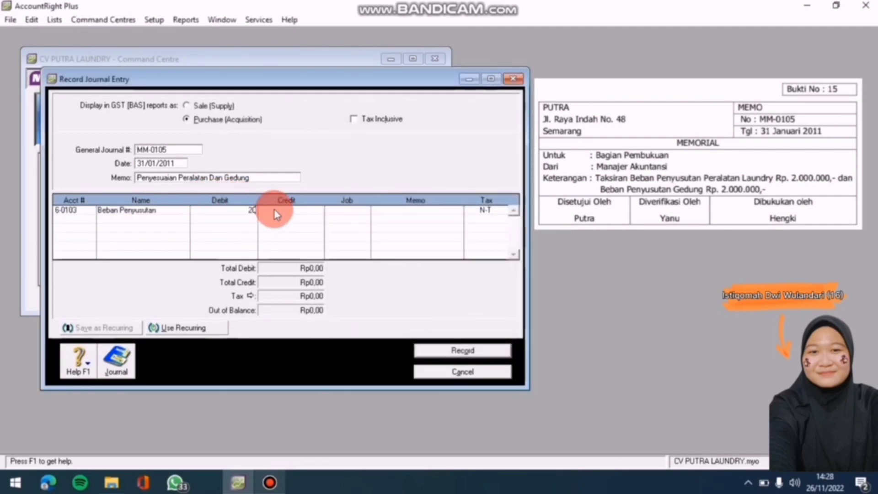
text(00)
text(0.)
text(00000)
key(Return)
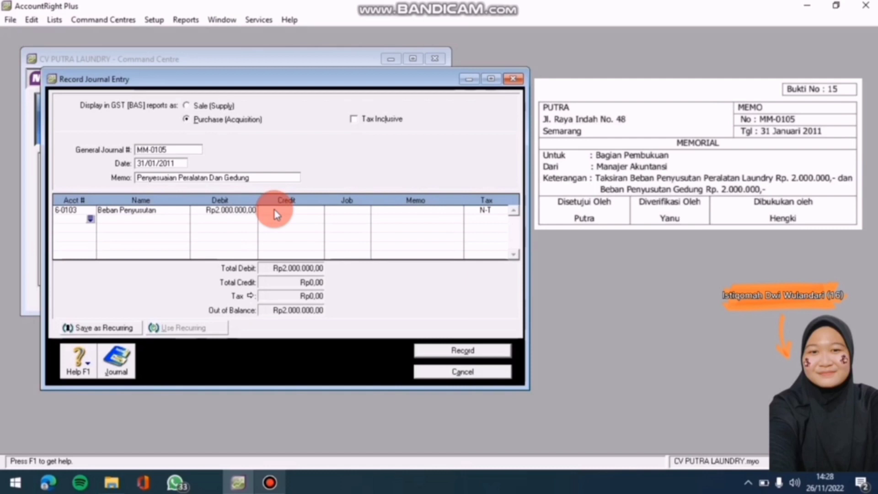
- Credit account 1-2202 Akum Peny-Peralatan Laundry with Rp2.000.000 on the second journal line
click(91, 220)
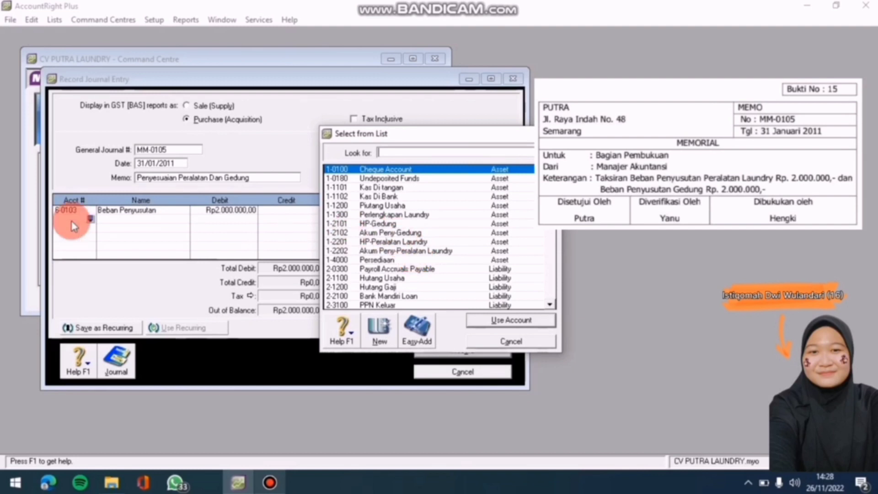
click(419, 251)
click(521, 321)
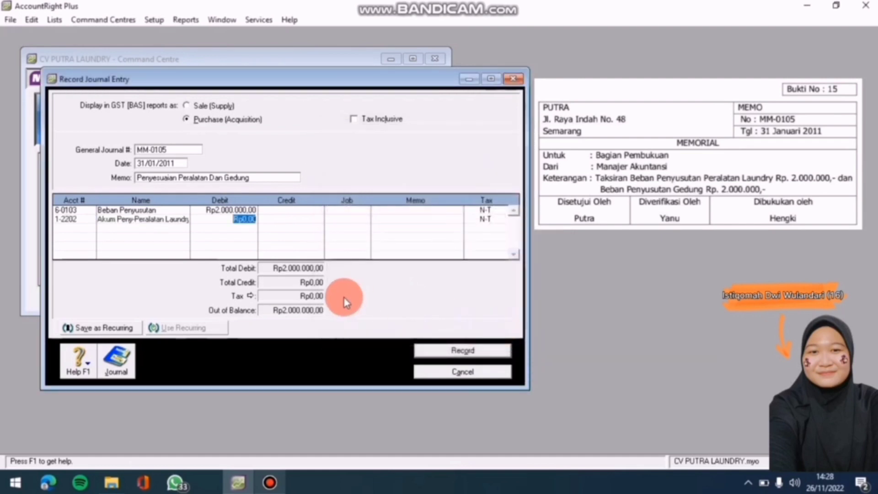
click(295, 220)
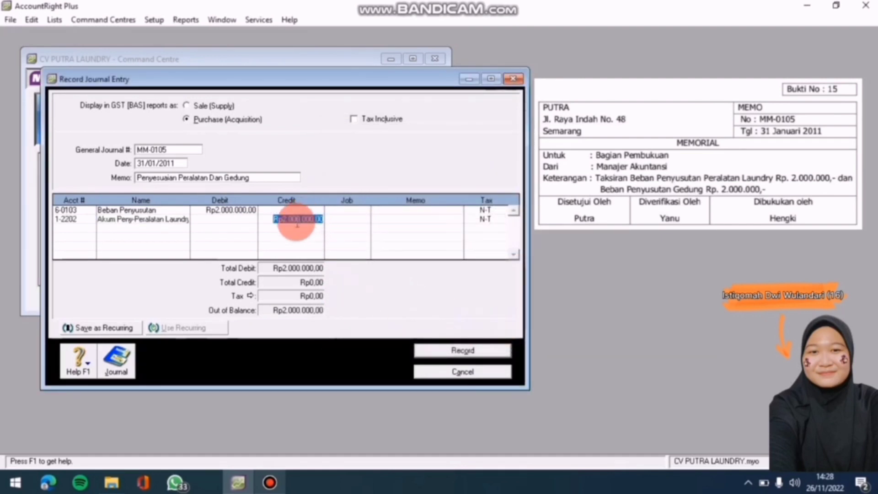
- Debit account 6-0103 Beban Penyusutan with Rp2.000.000 on the third journal line
click(90, 231)
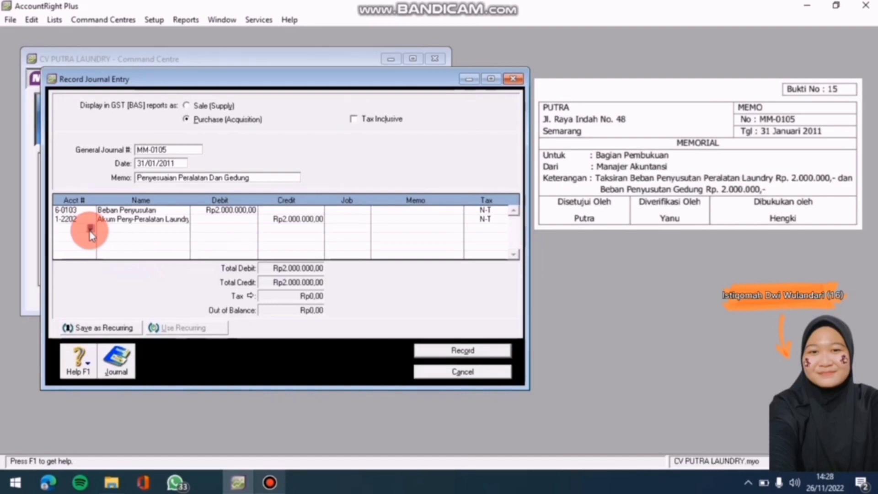
click(90, 228)
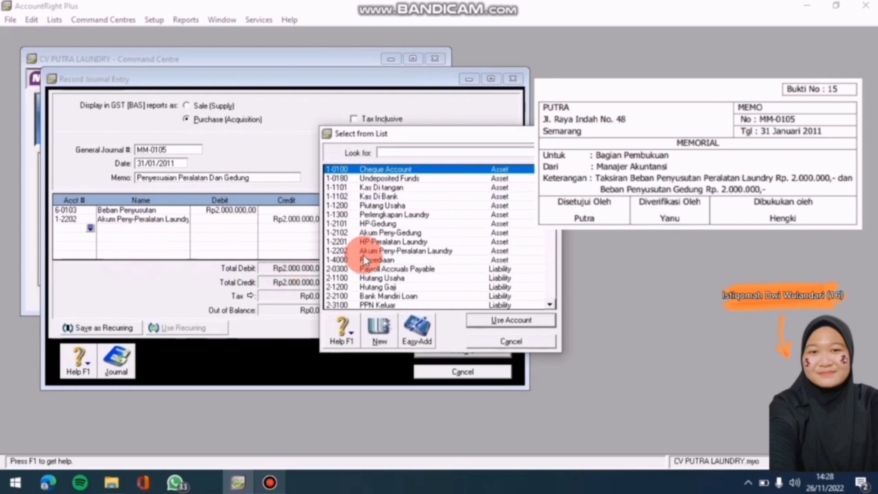
scroll(451, 256, down, 6)
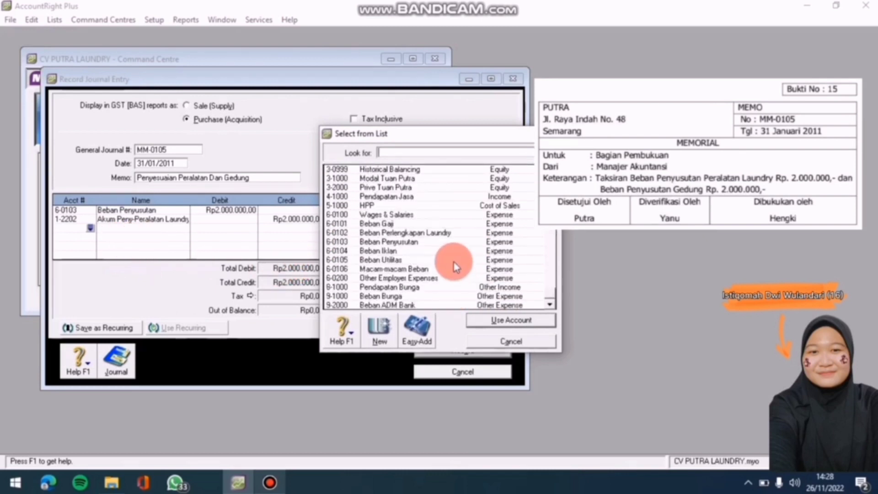
scroll(432, 264, up, 1)
scroll(412, 256, down, 1)
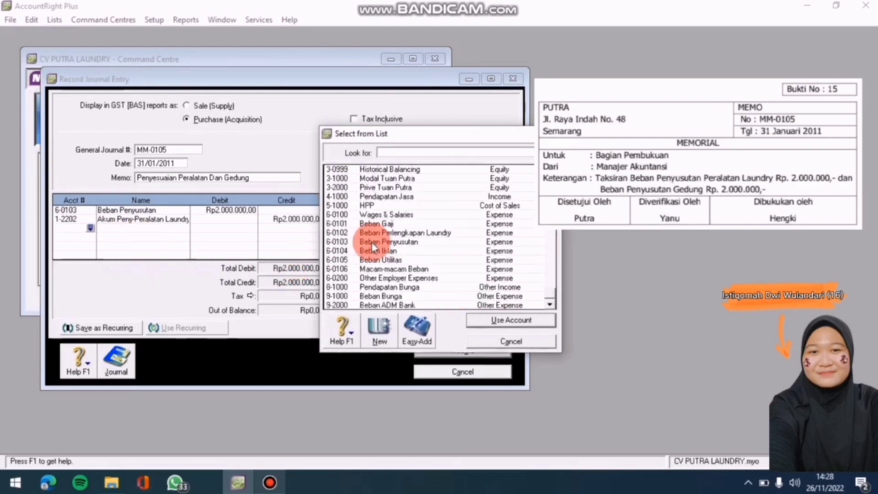
click(417, 245)
click(511, 319)
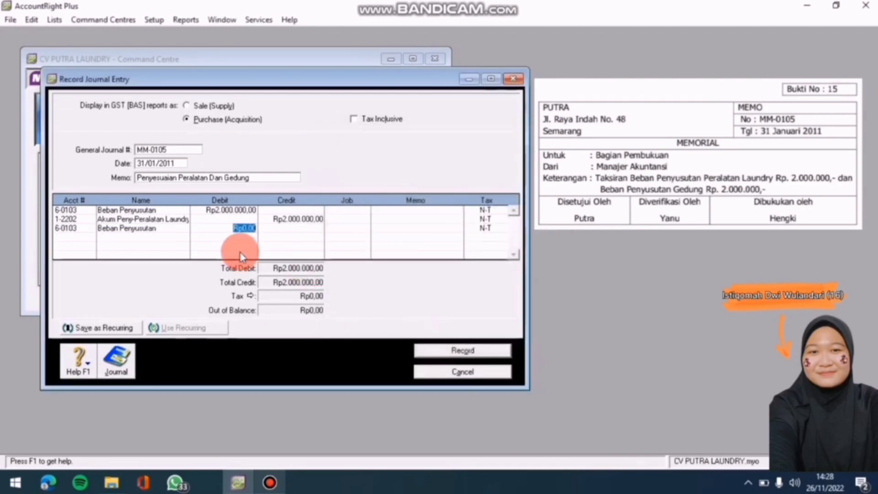
text(2)
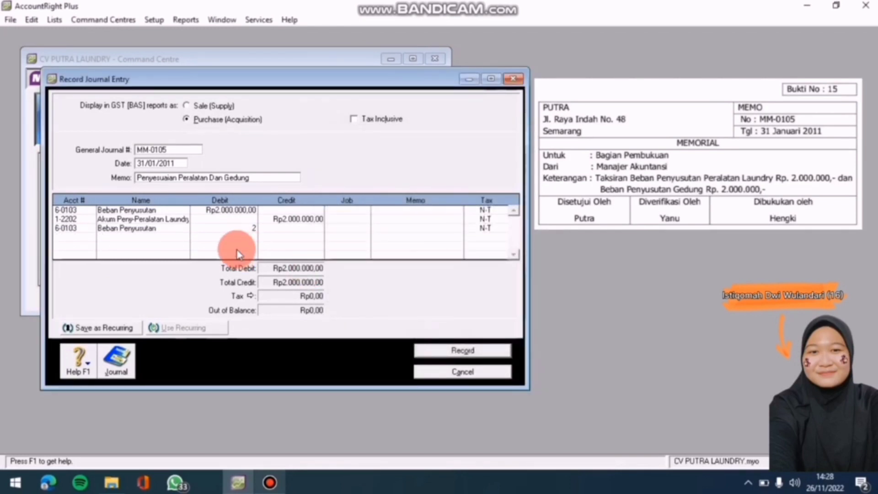
text(000000)
key(Return)
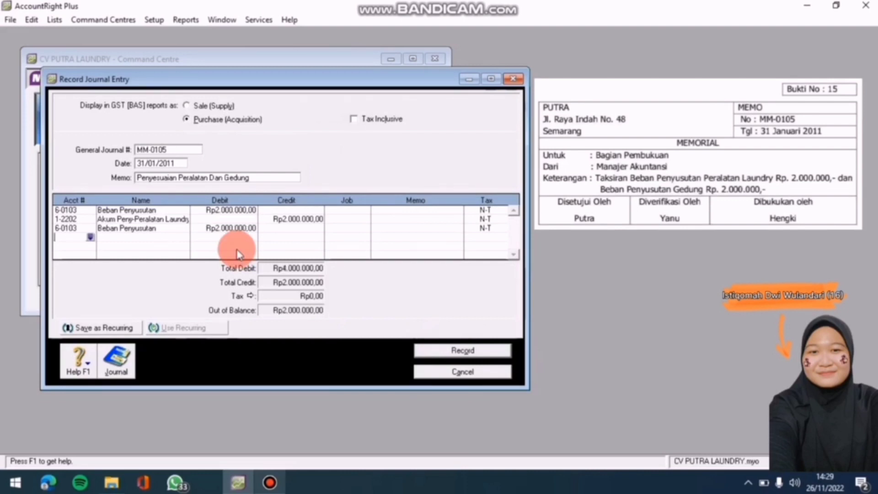
- Credit account 1-2102 Akum Peny-Gedung with Rp2.000.000 on the fourth journal line
click(93, 239)
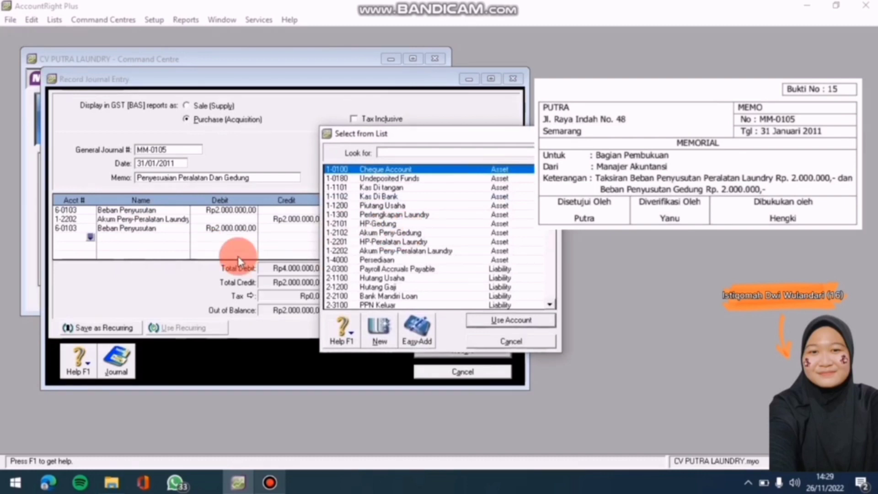
click(399, 233)
click(536, 323)
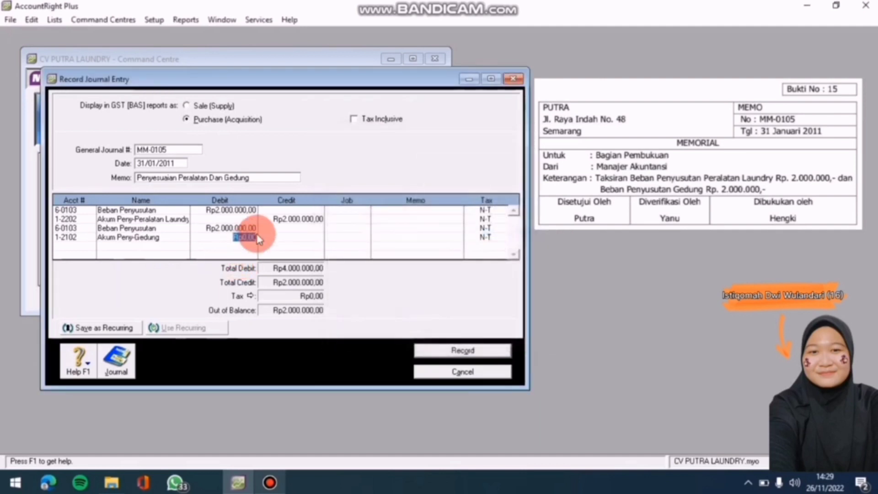
click(279, 235)
key(Return)
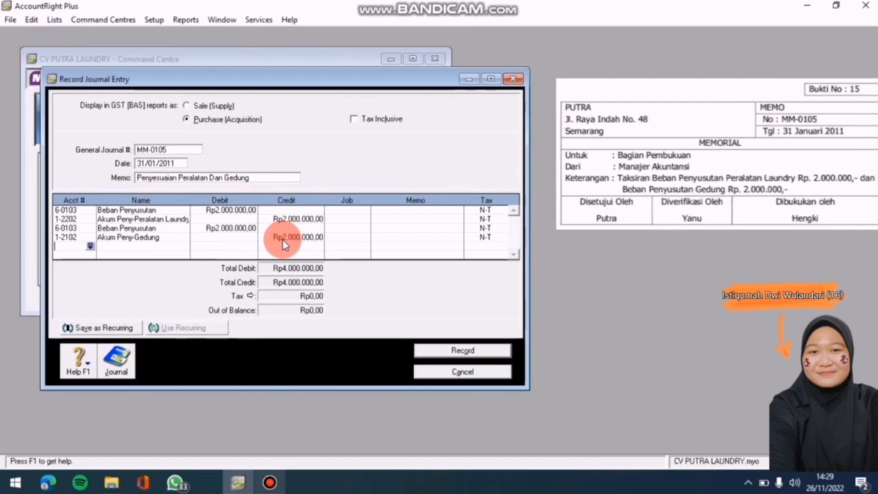
- Review the transaction recap for MM-0105, record the journal entry and close the entry window
key(ctrl+r)
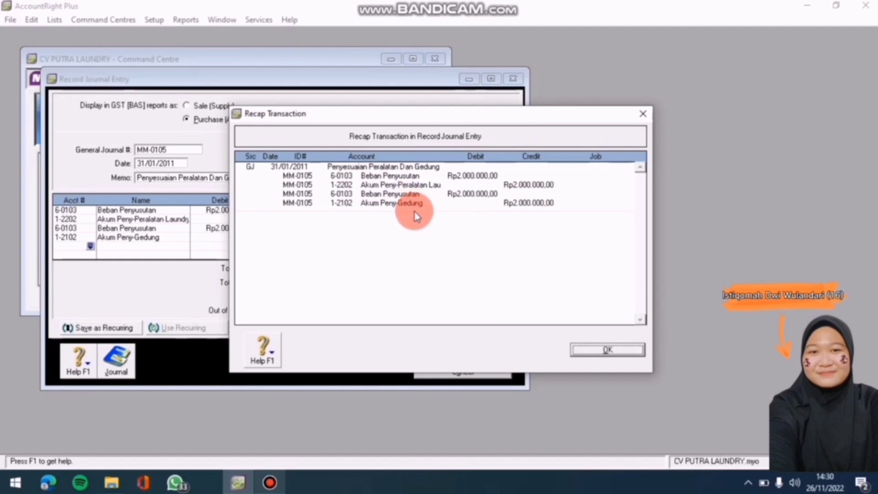
click(618, 353)
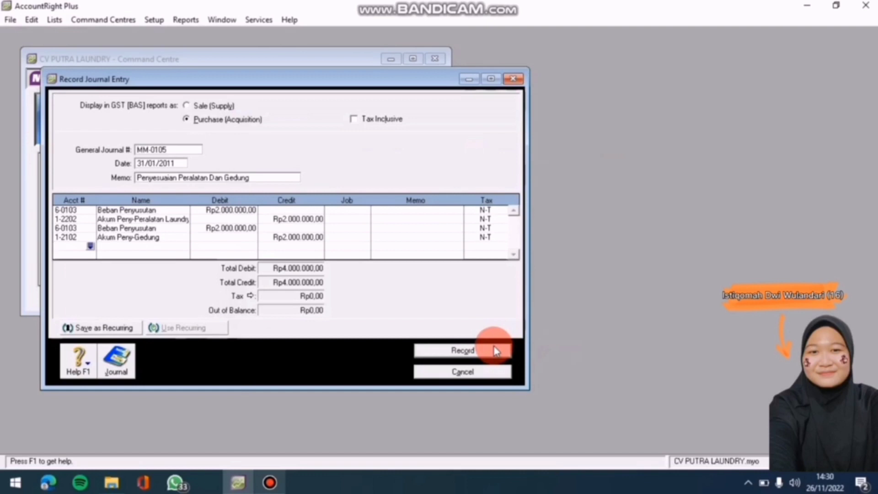
click(496, 351)
click(447, 370)
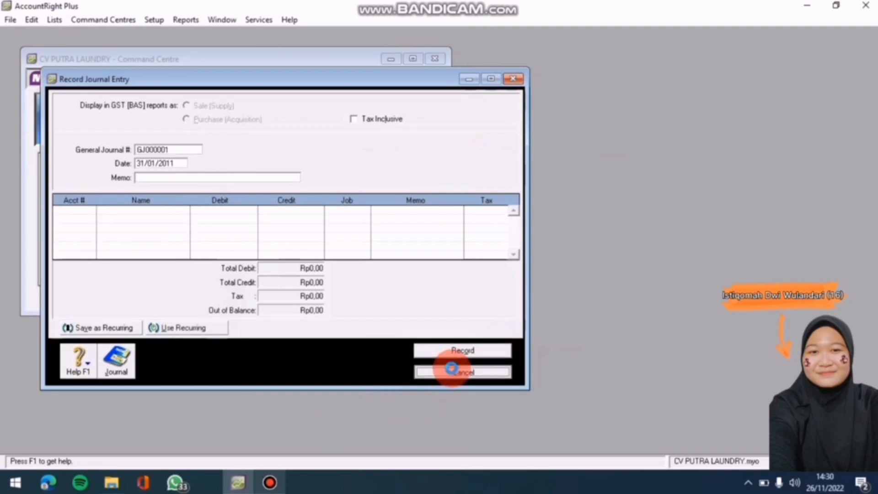